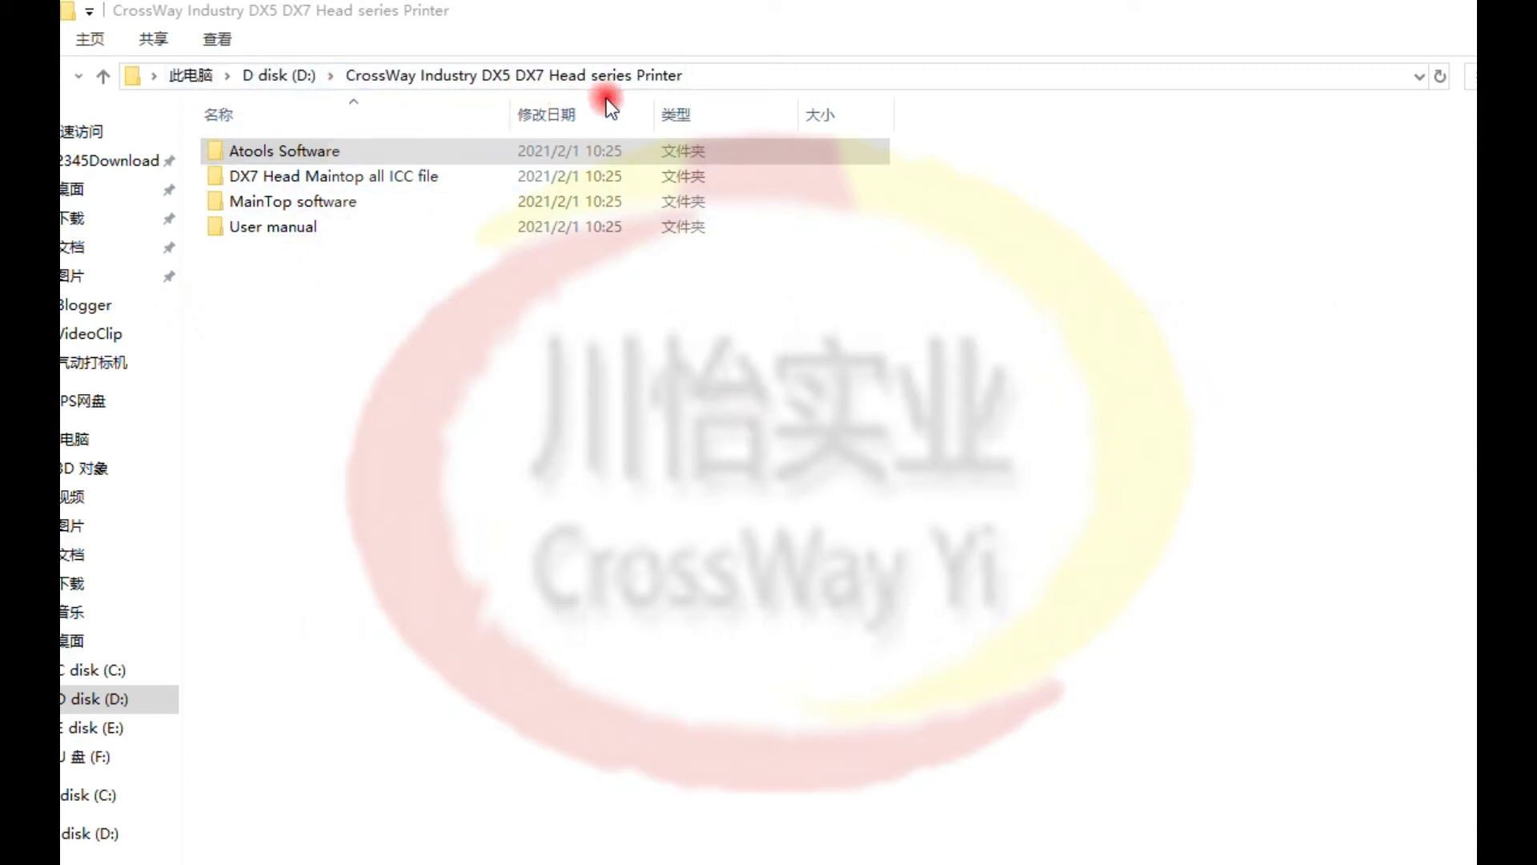
# Launch adjustment atools from the Atools Software folder and unlock its IP settings by entering the password given in the manual.
pyautogui.doubleClick(381, 152)
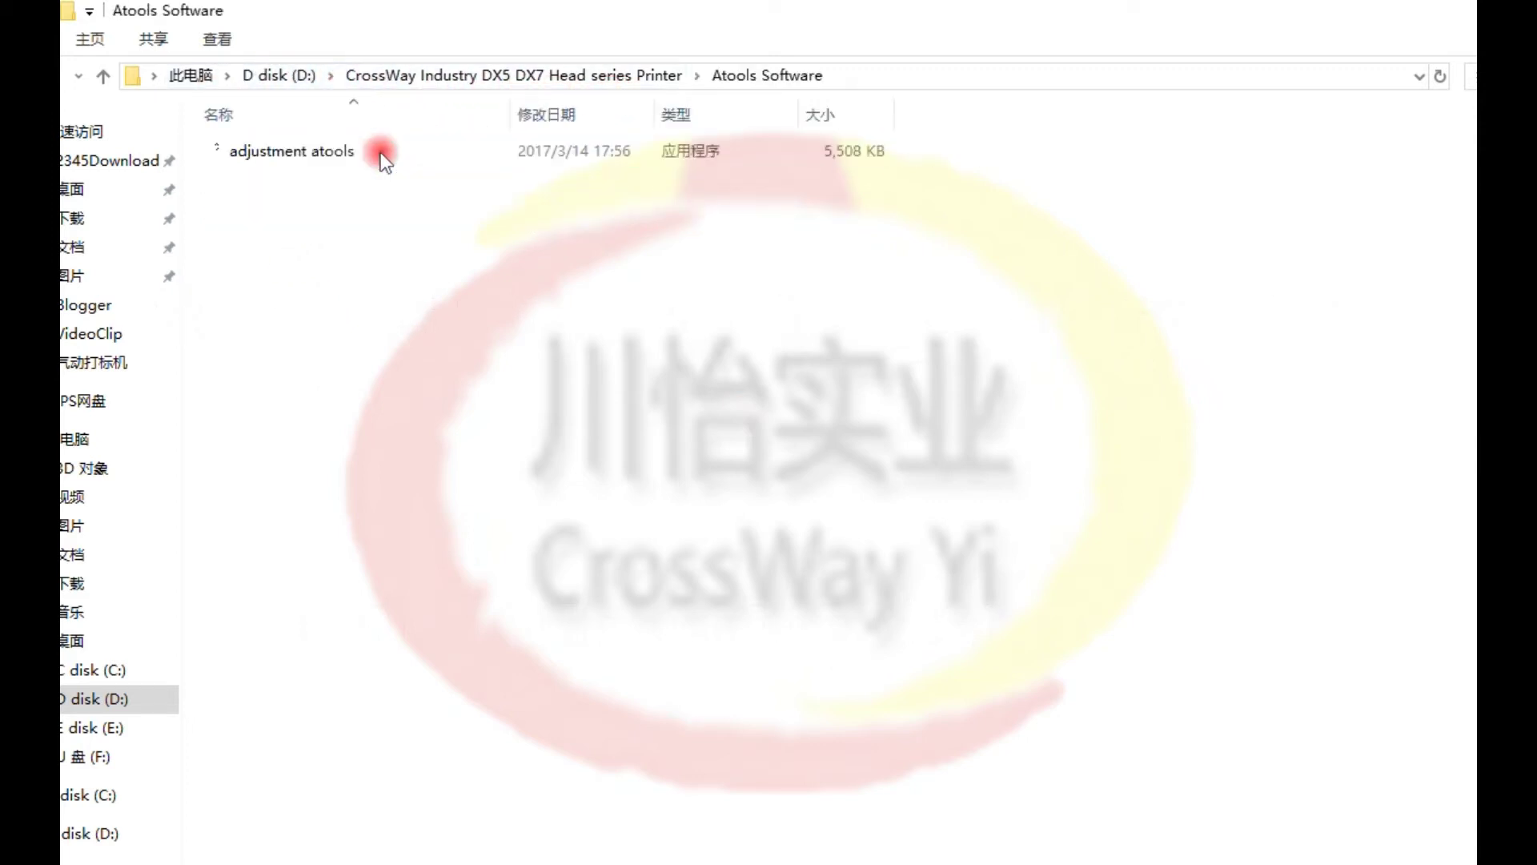
pyautogui.doubleClick(381, 153)
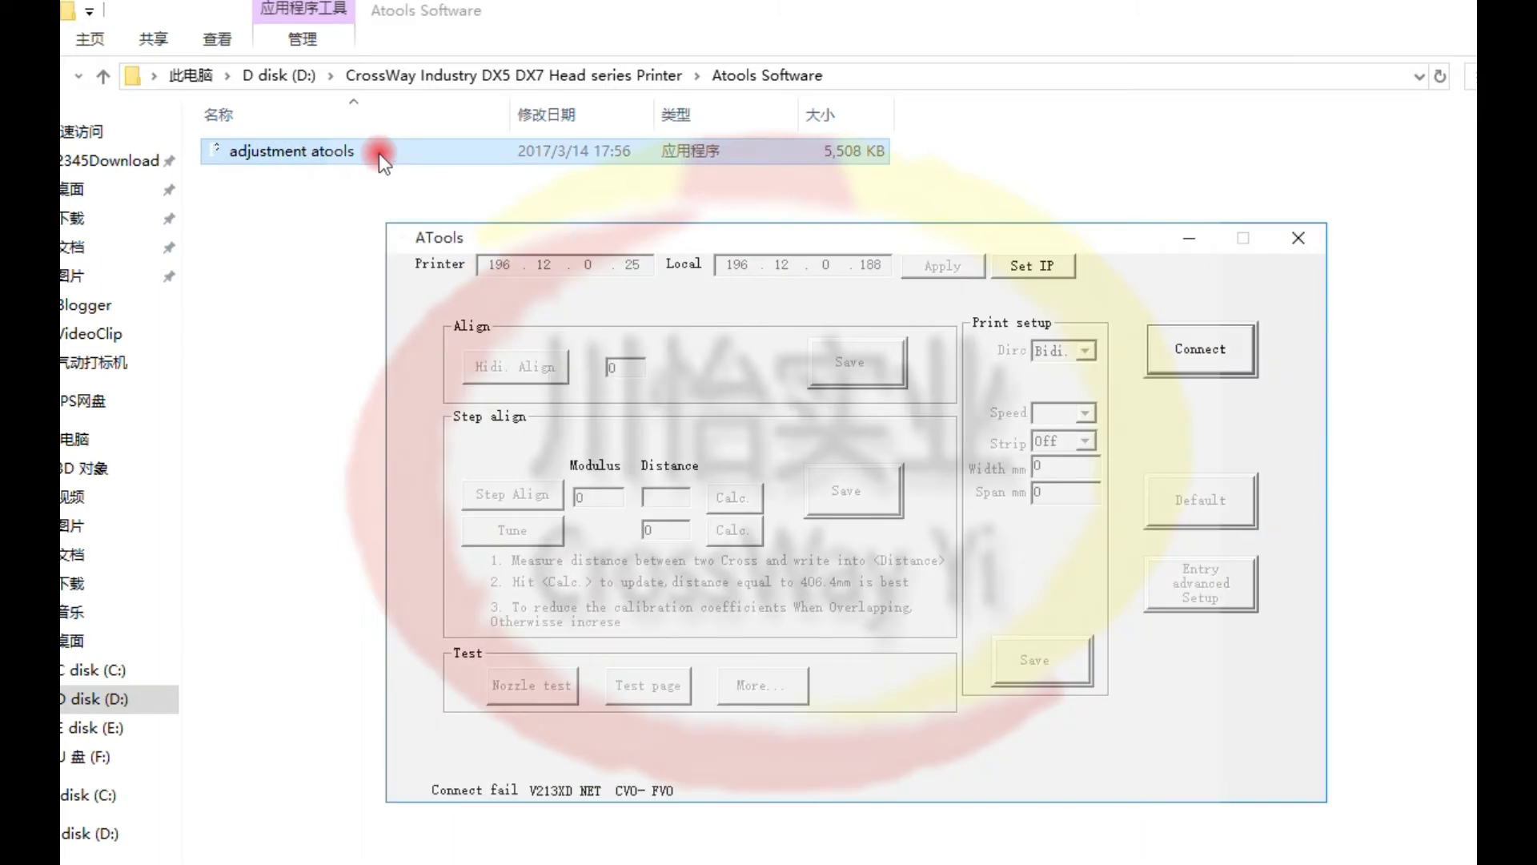
pyautogui.click(1033, 273)
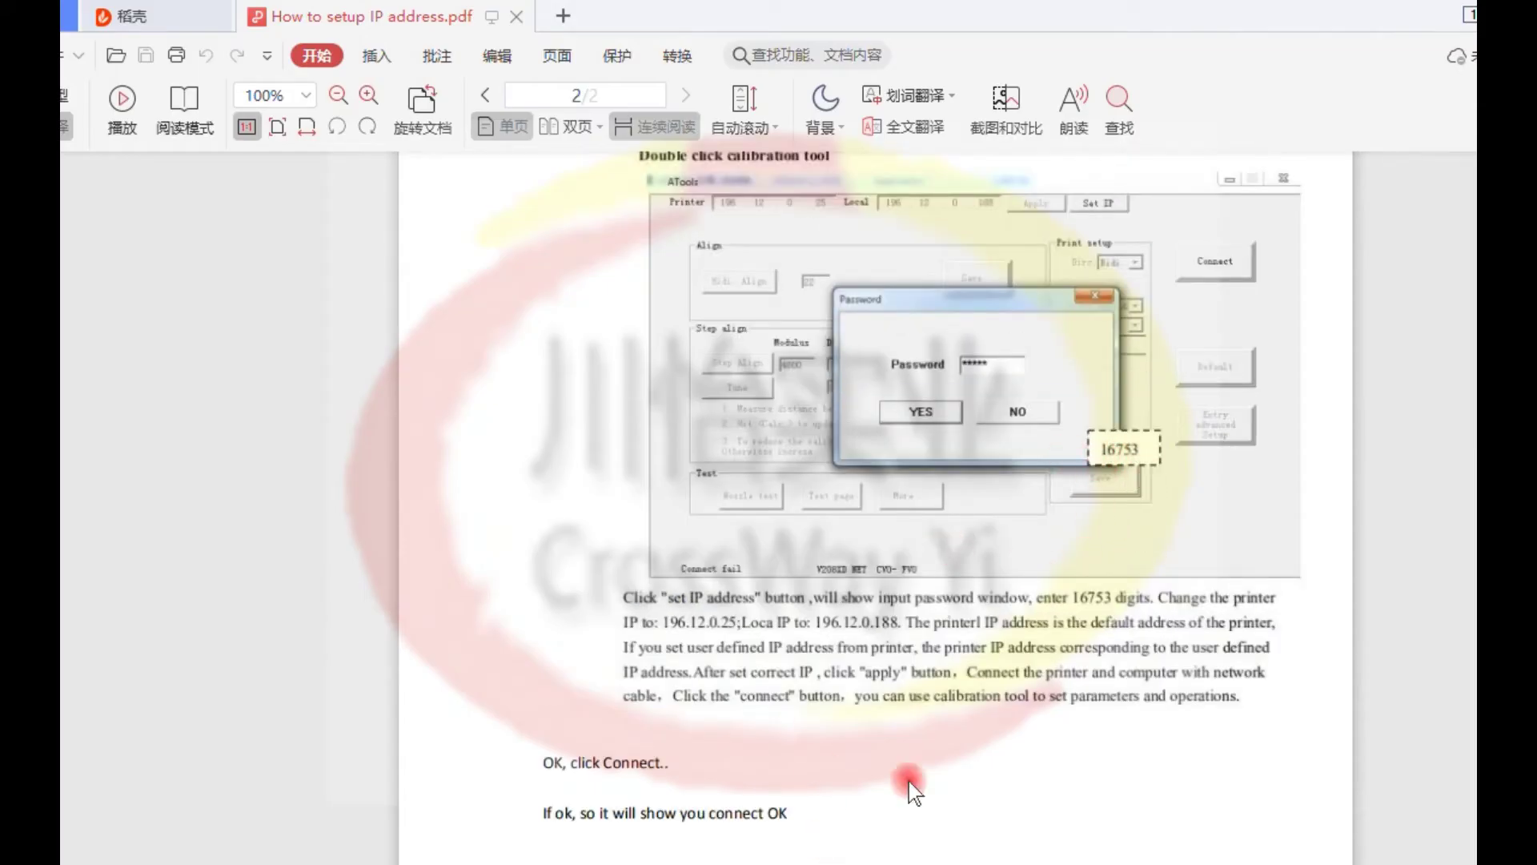
pyautogui.click(845, 860)
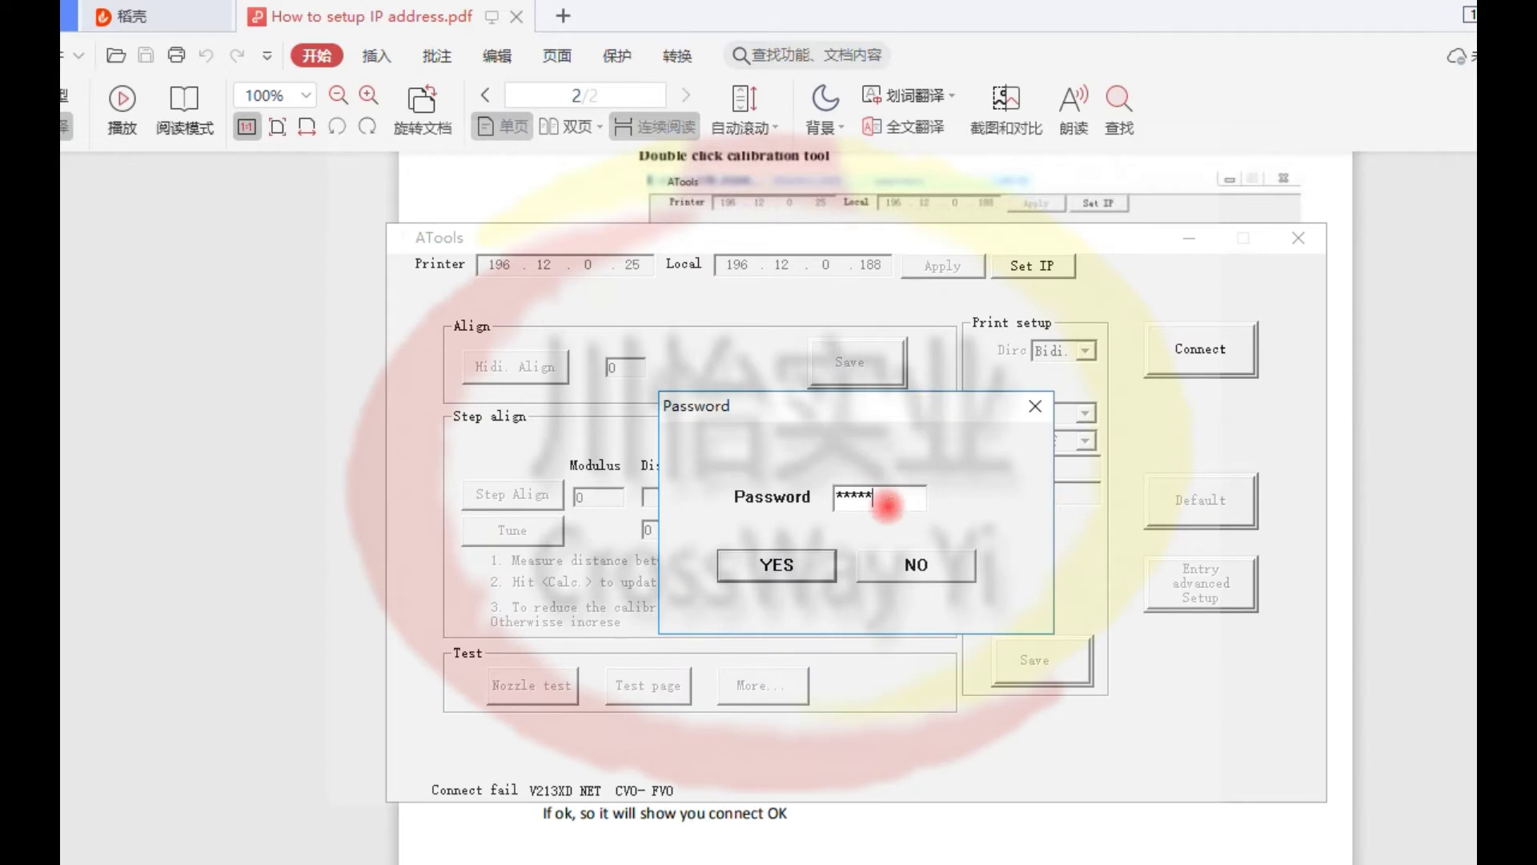
pyautogui.click(788, 567)
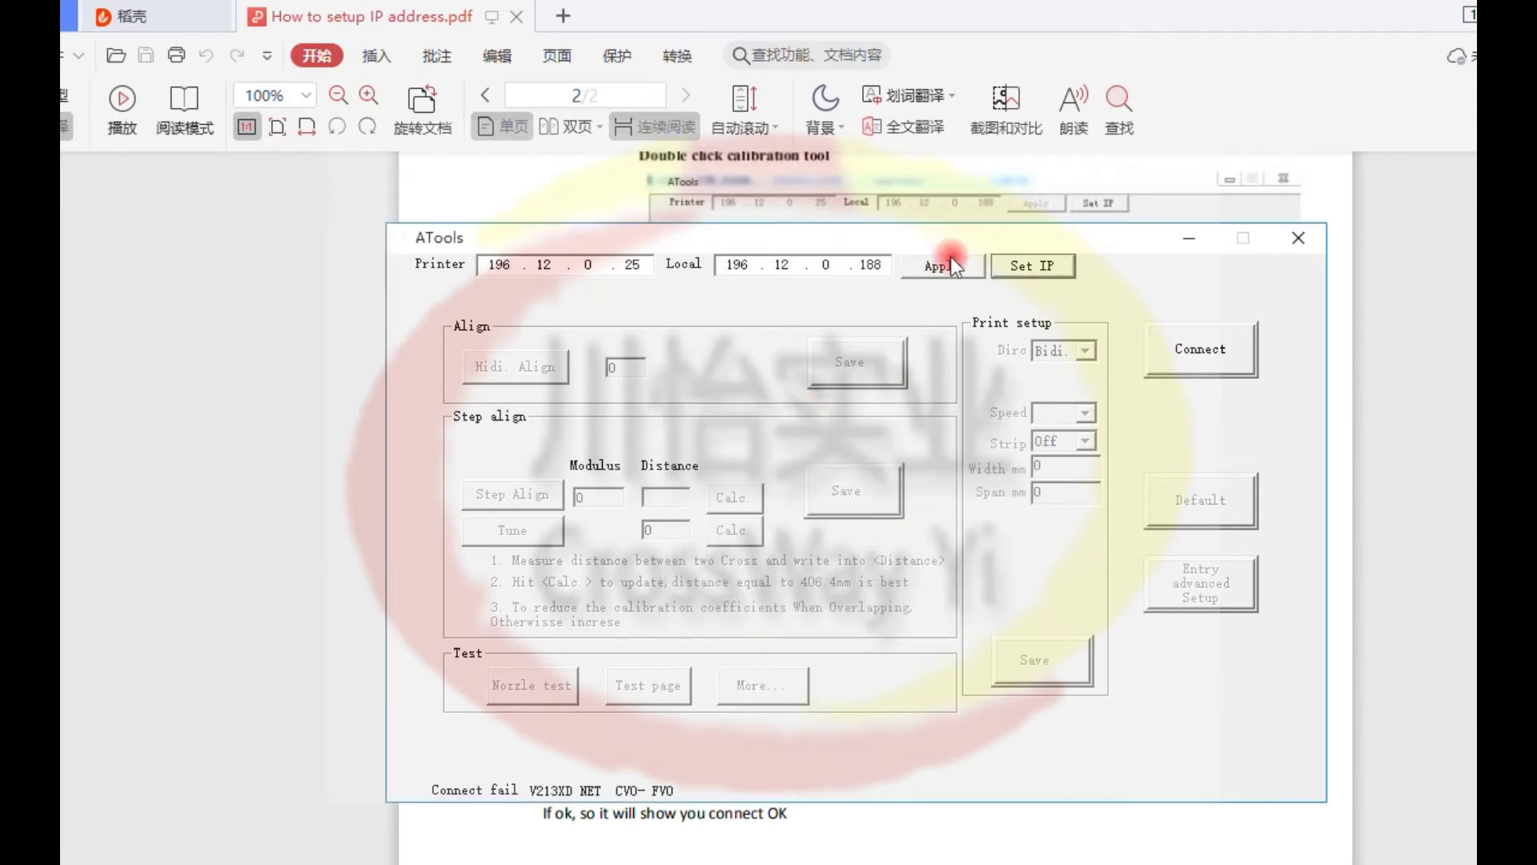
# Consult the IP setup manual and enter printer IP 196.12.0.25 and local IP 196.12.0.188 in ATools.
pyautogui.click(845, 860)
pyautogui.scroll(3, 1031, 469)
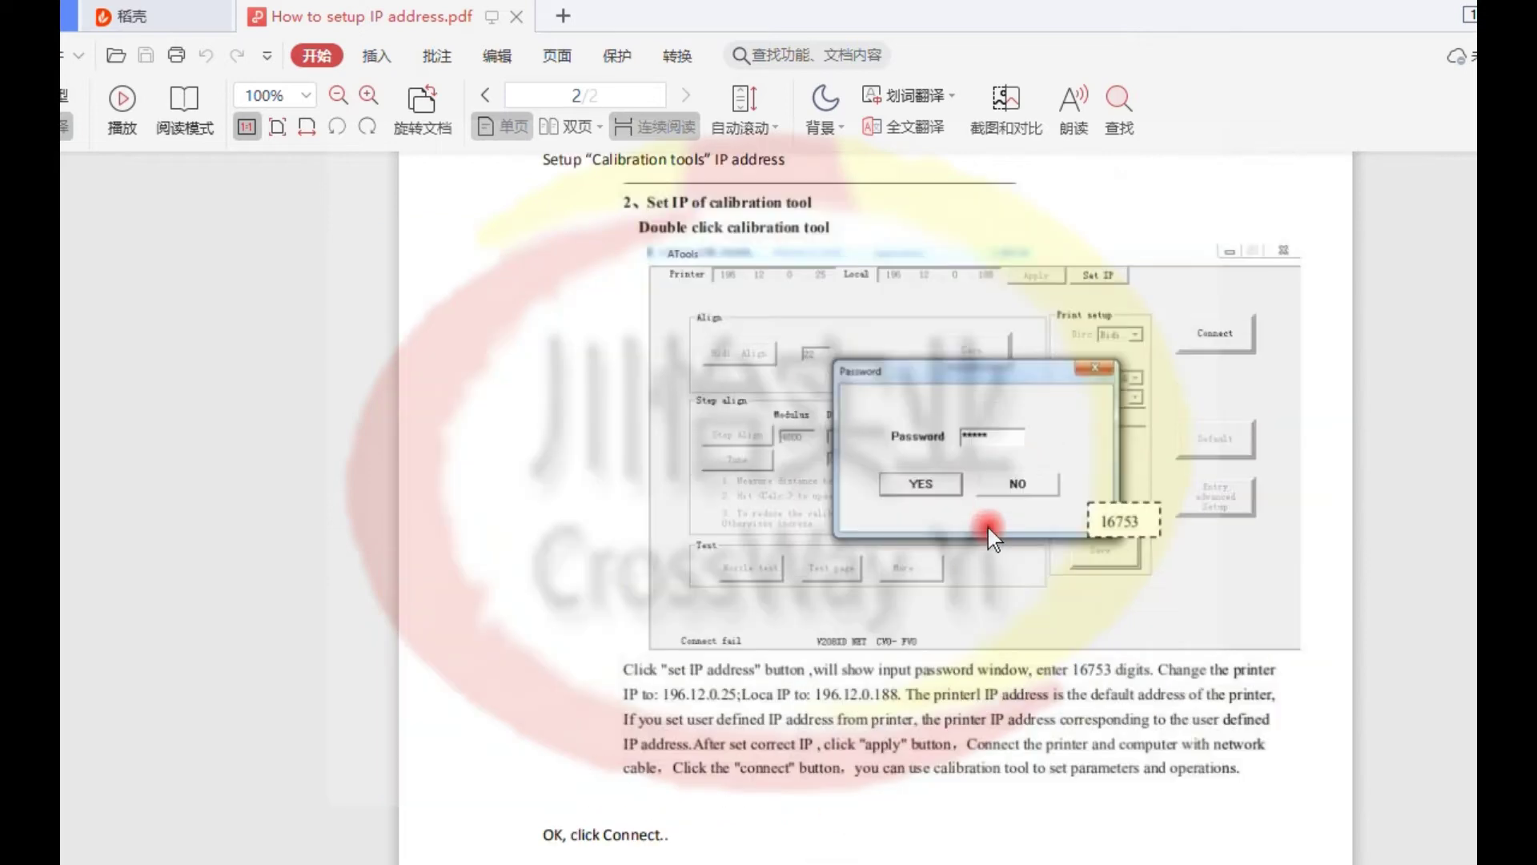
pyautogui.click(801, 860)
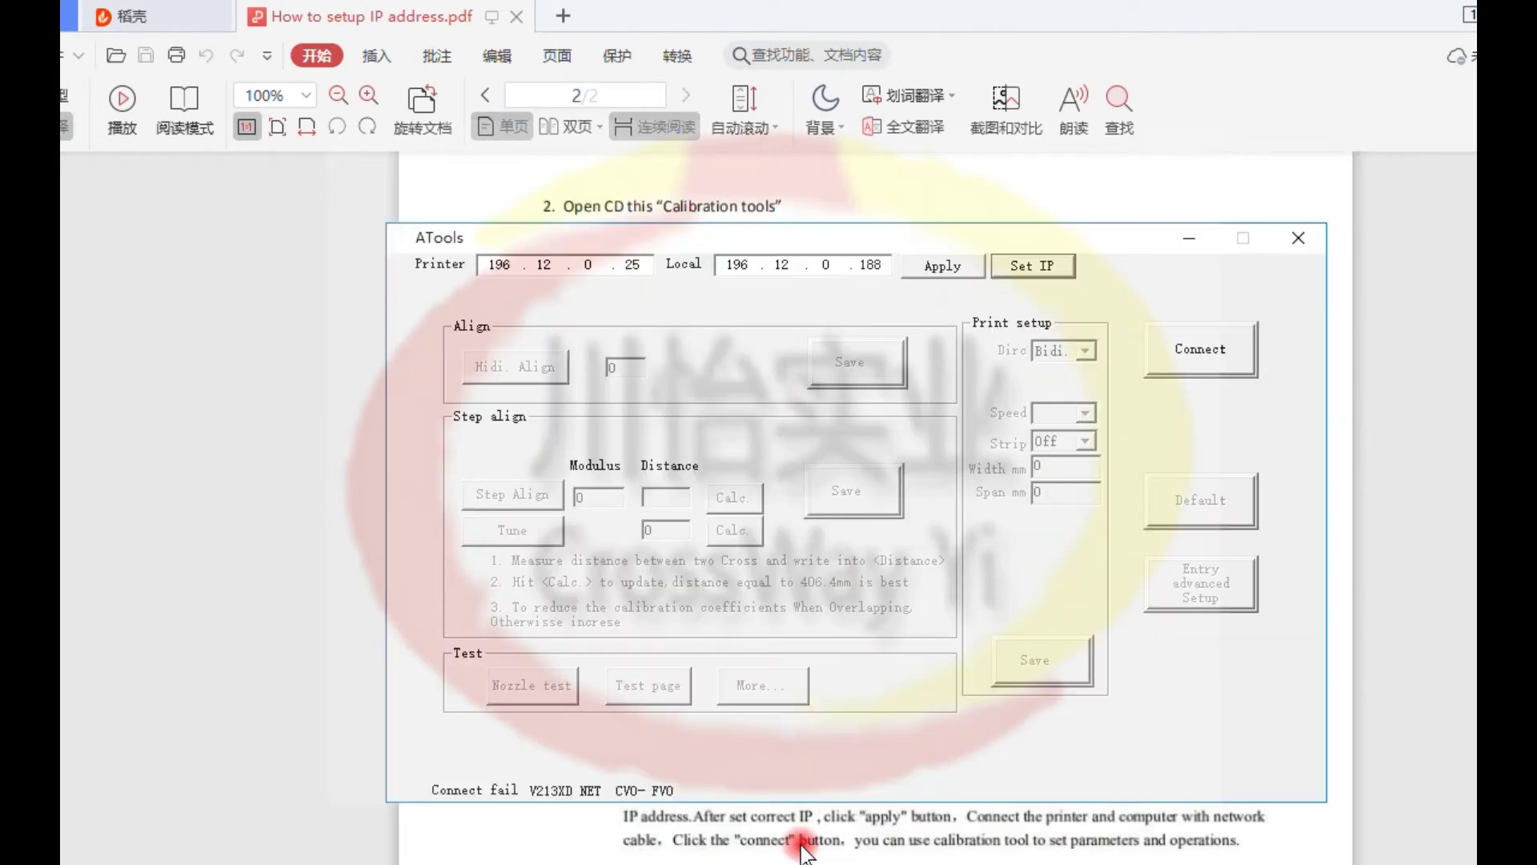
pyautogui.moveTo(921, 238); pyautogui.dragTo(707, 116)
pyautogui.click(289, 147)
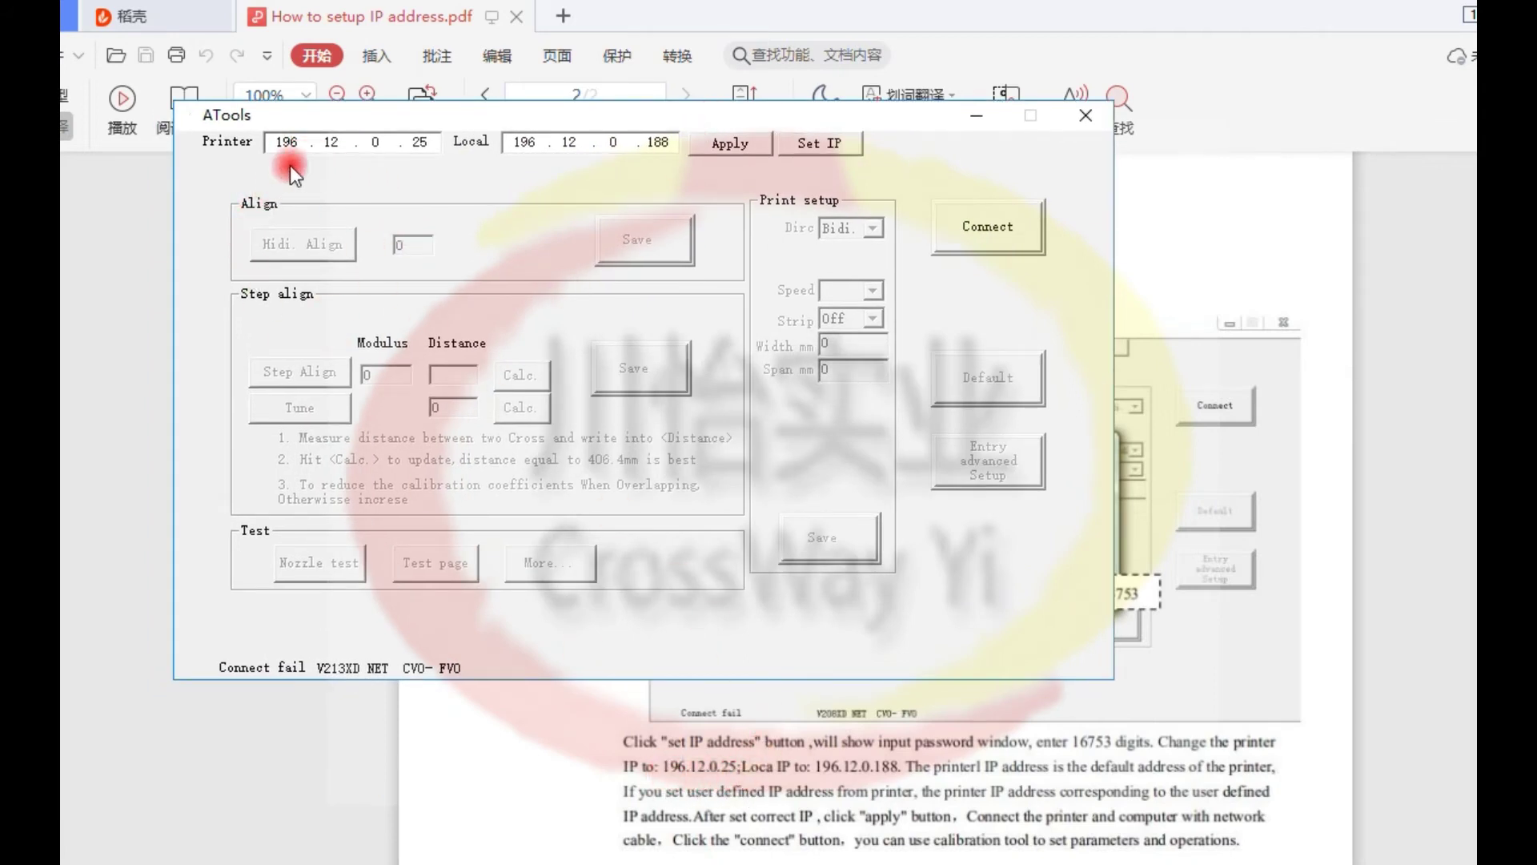
pyautogui.write('196')
pyautogui.click(534, 142)
pyautogui.press('BackSpace')
pyautogui.write('6')
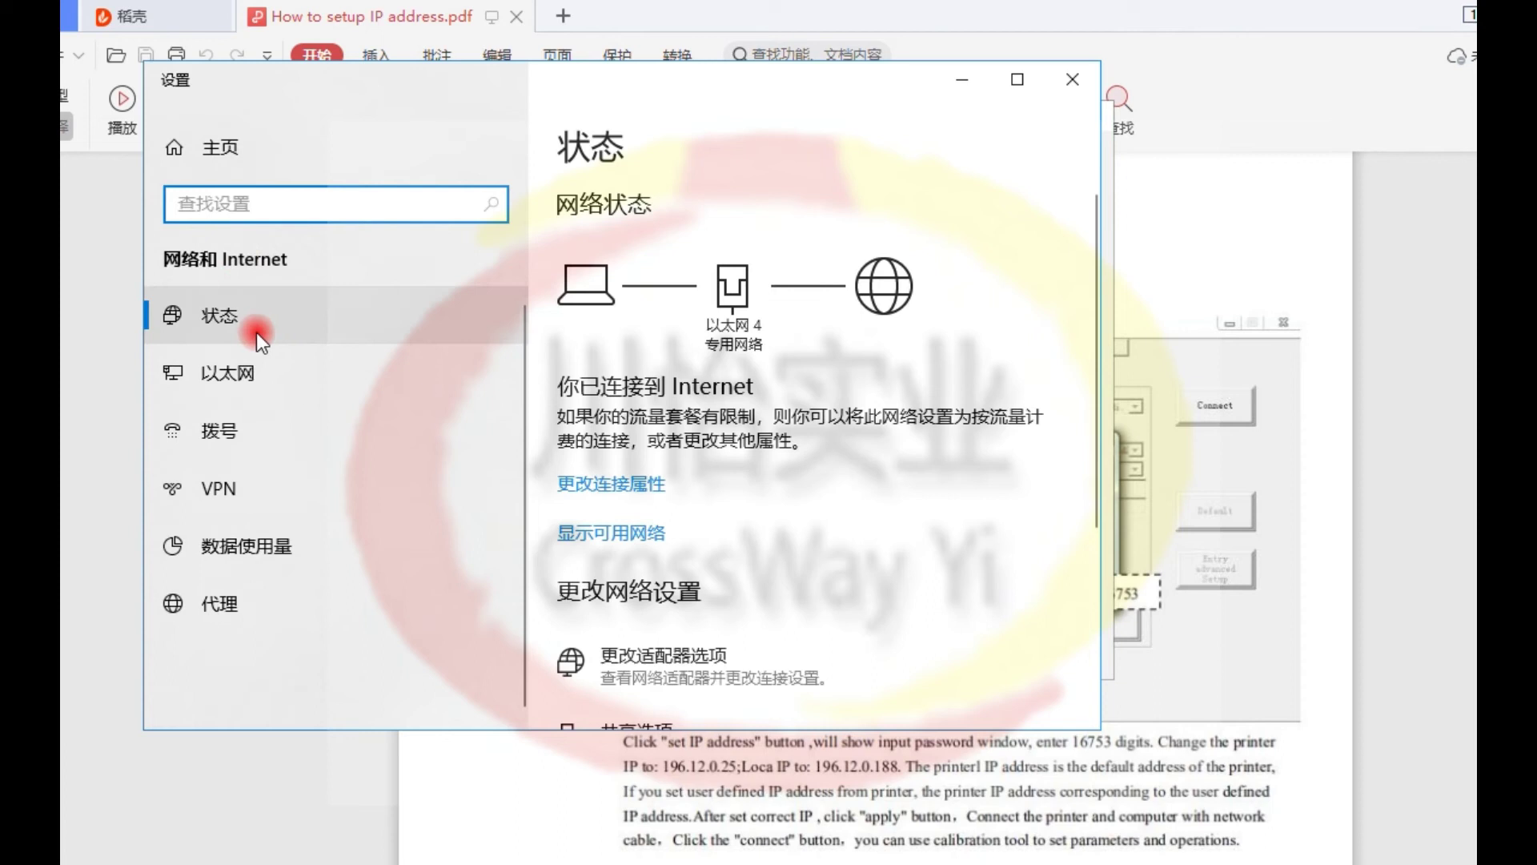
# Switch to the Windows network settings and open the Internet 协议版本 4 (TCP/IPv4) properties of the 以太网 4 adapter.
pyautogui.click(256, 333)
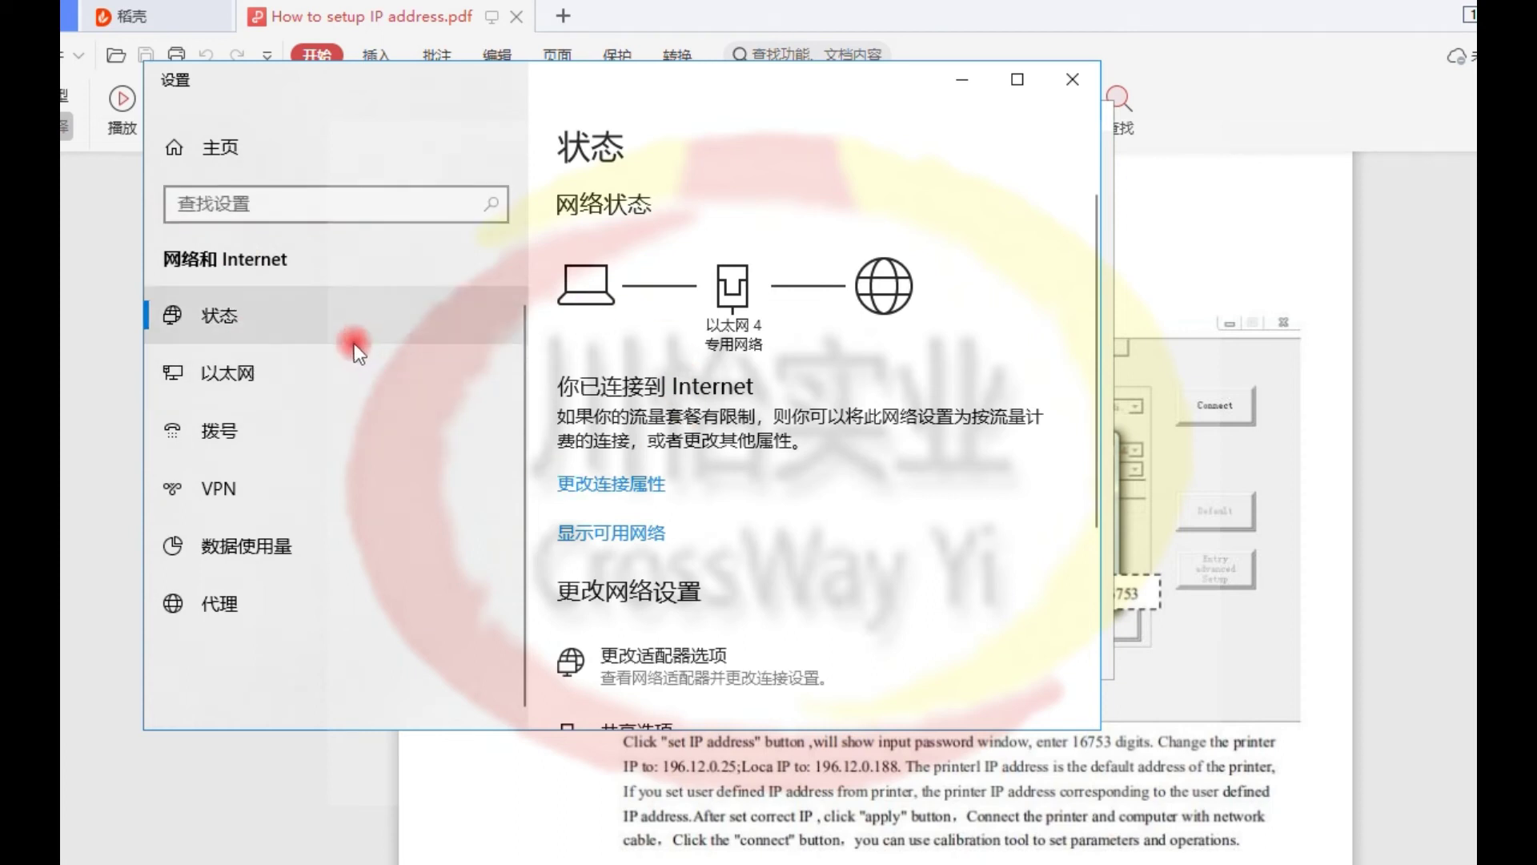
pyautogui.scroll(-2, 743, 470)
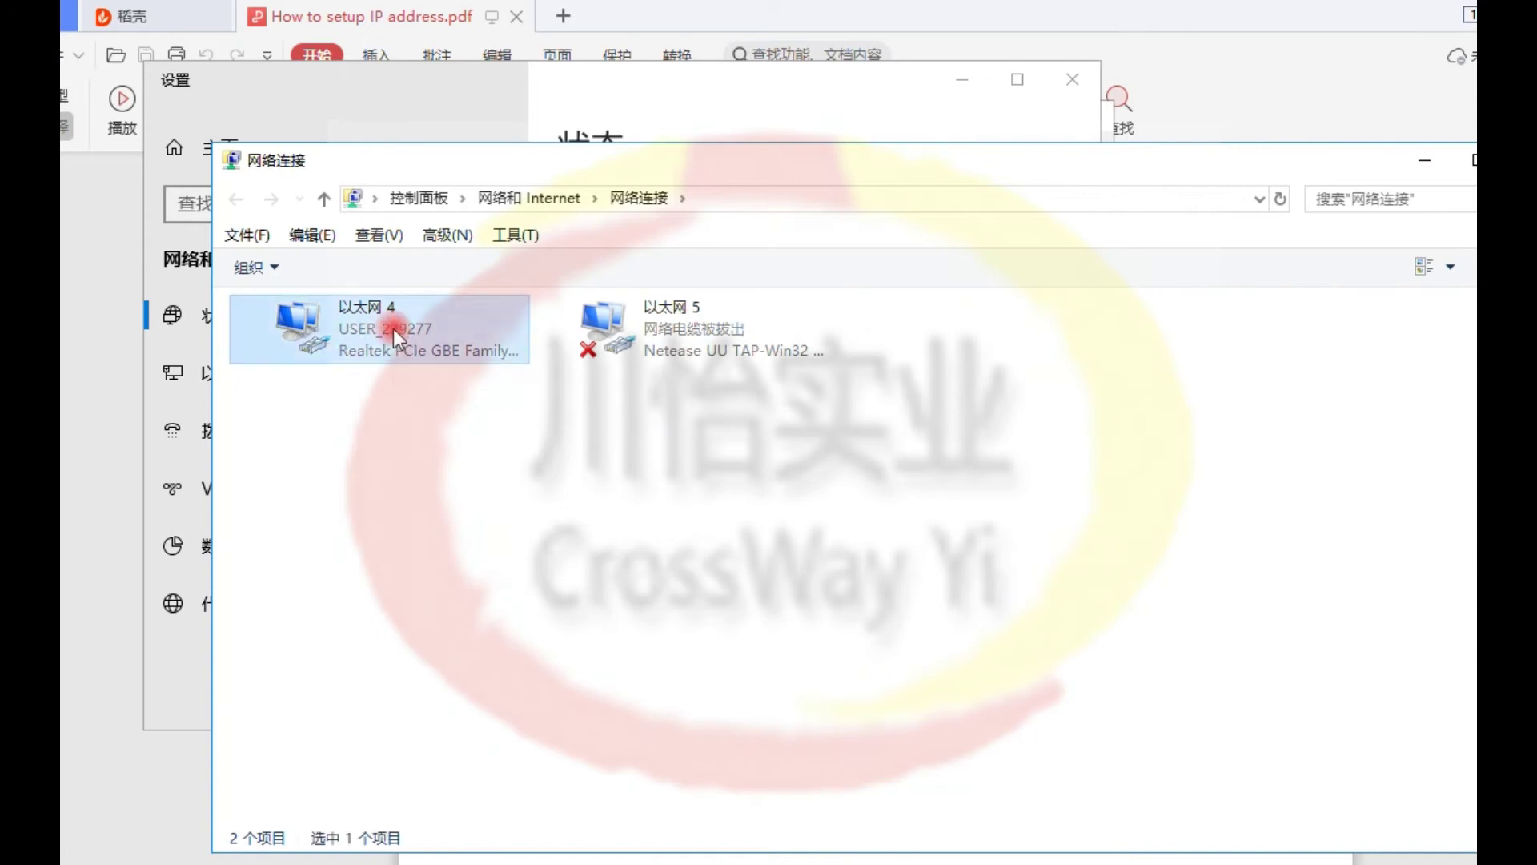
pyautogui.rightClick(392, 328)
pyautogui.click(481, 568)
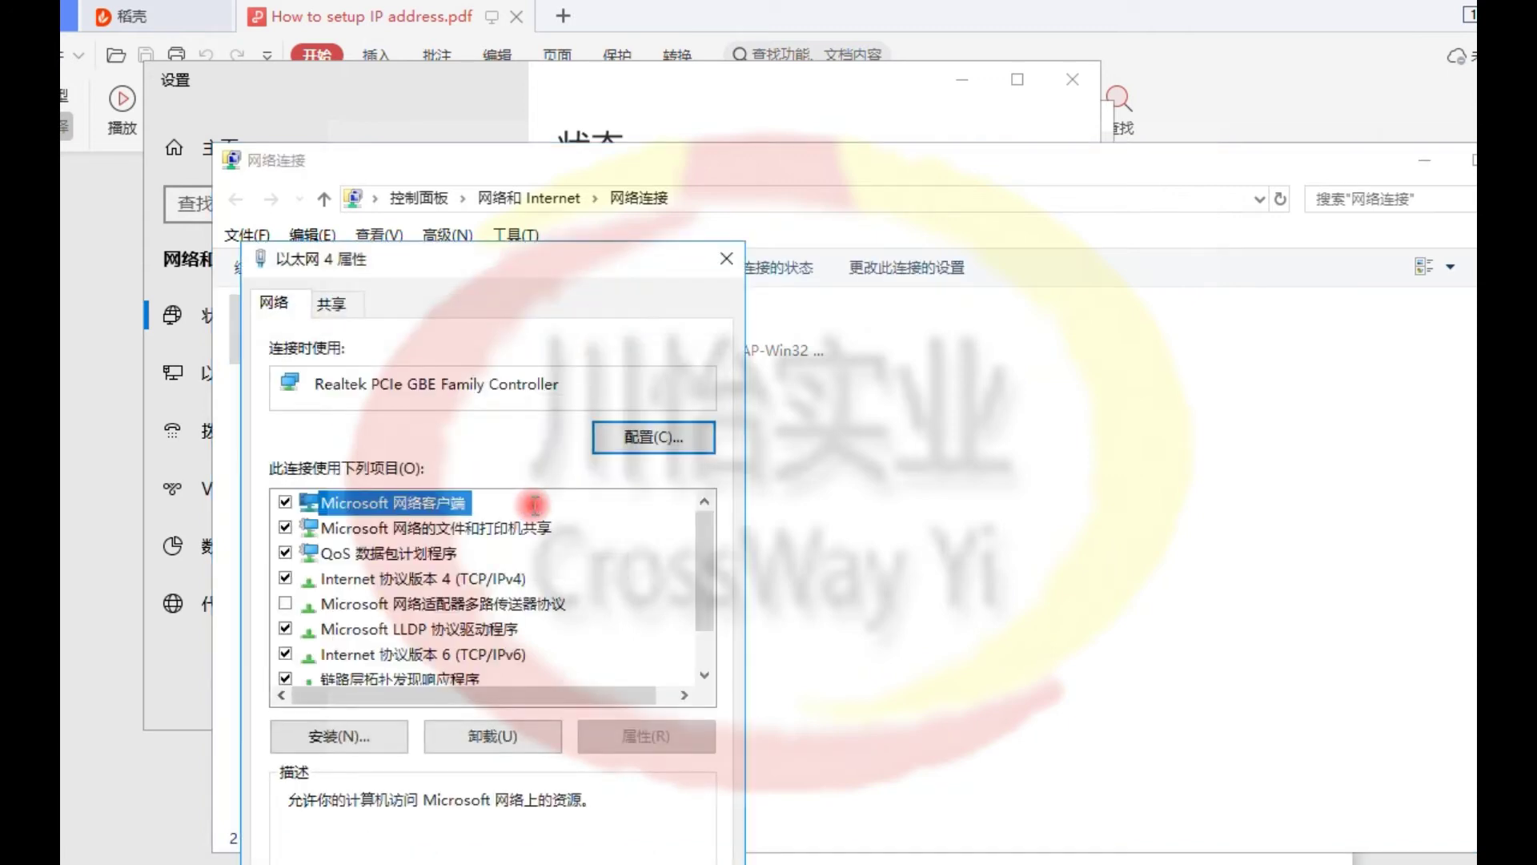
pyautogui.moveTo(480, 259); pyautogui.dragTo(424, 180)
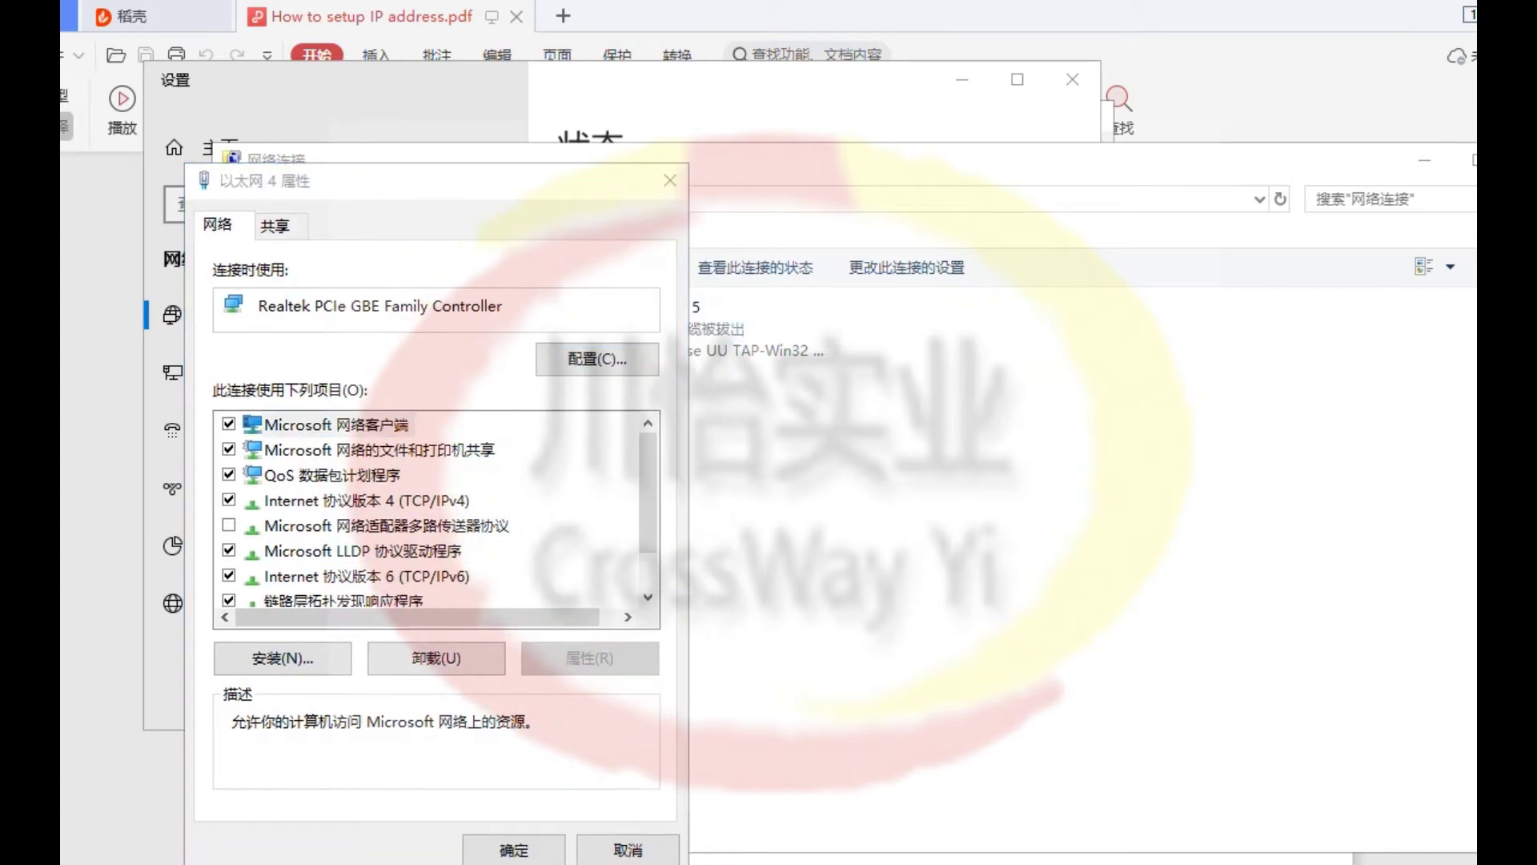
pyautogui.hotkey('alt', 'Tab')
pyautogui.hotkey('alt', 'Tab')
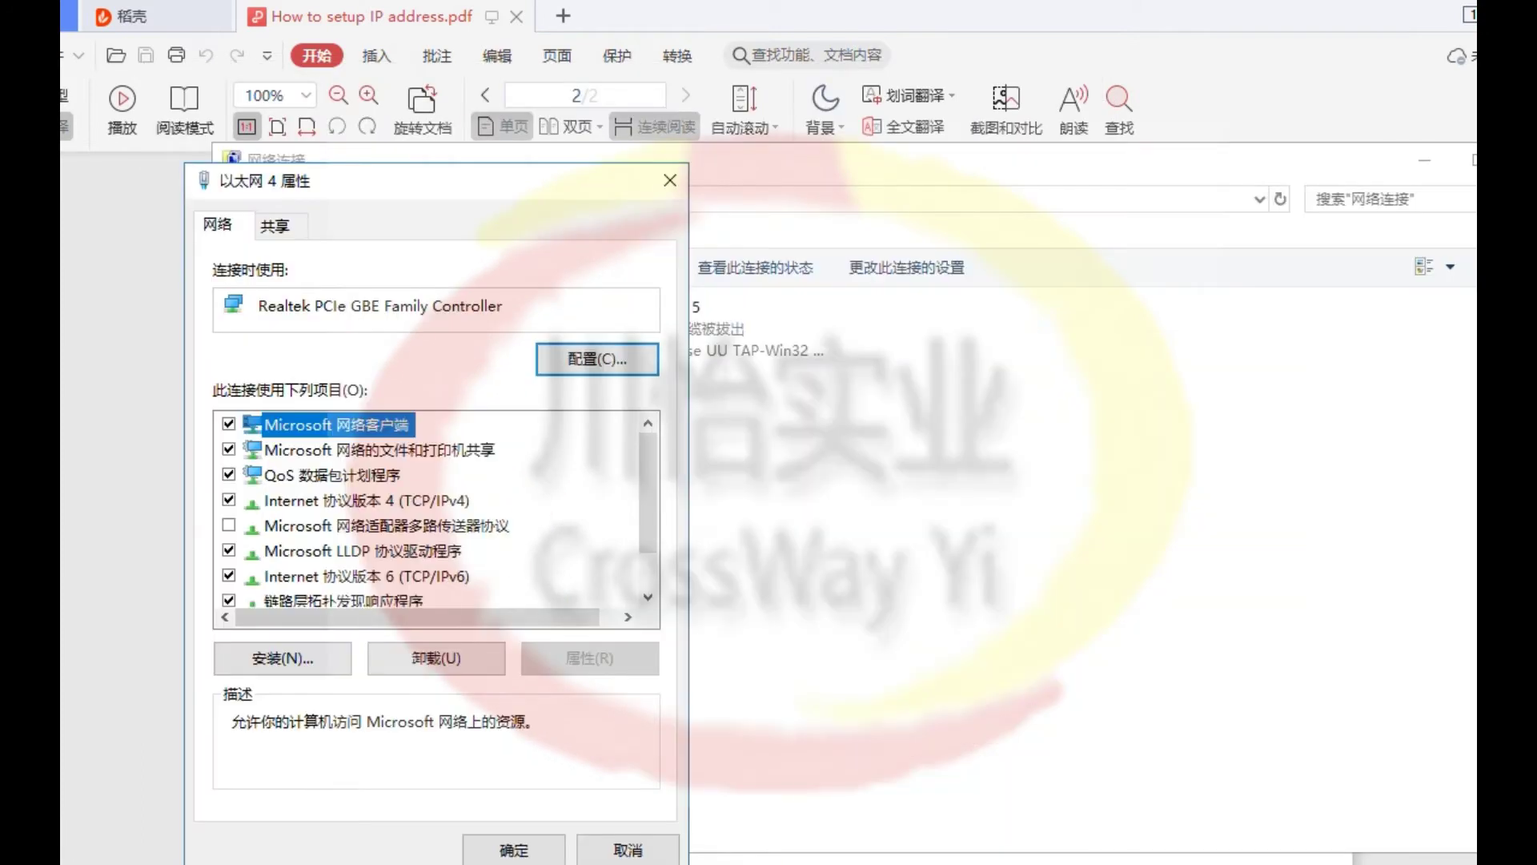
pyautogui.click(366, 501)
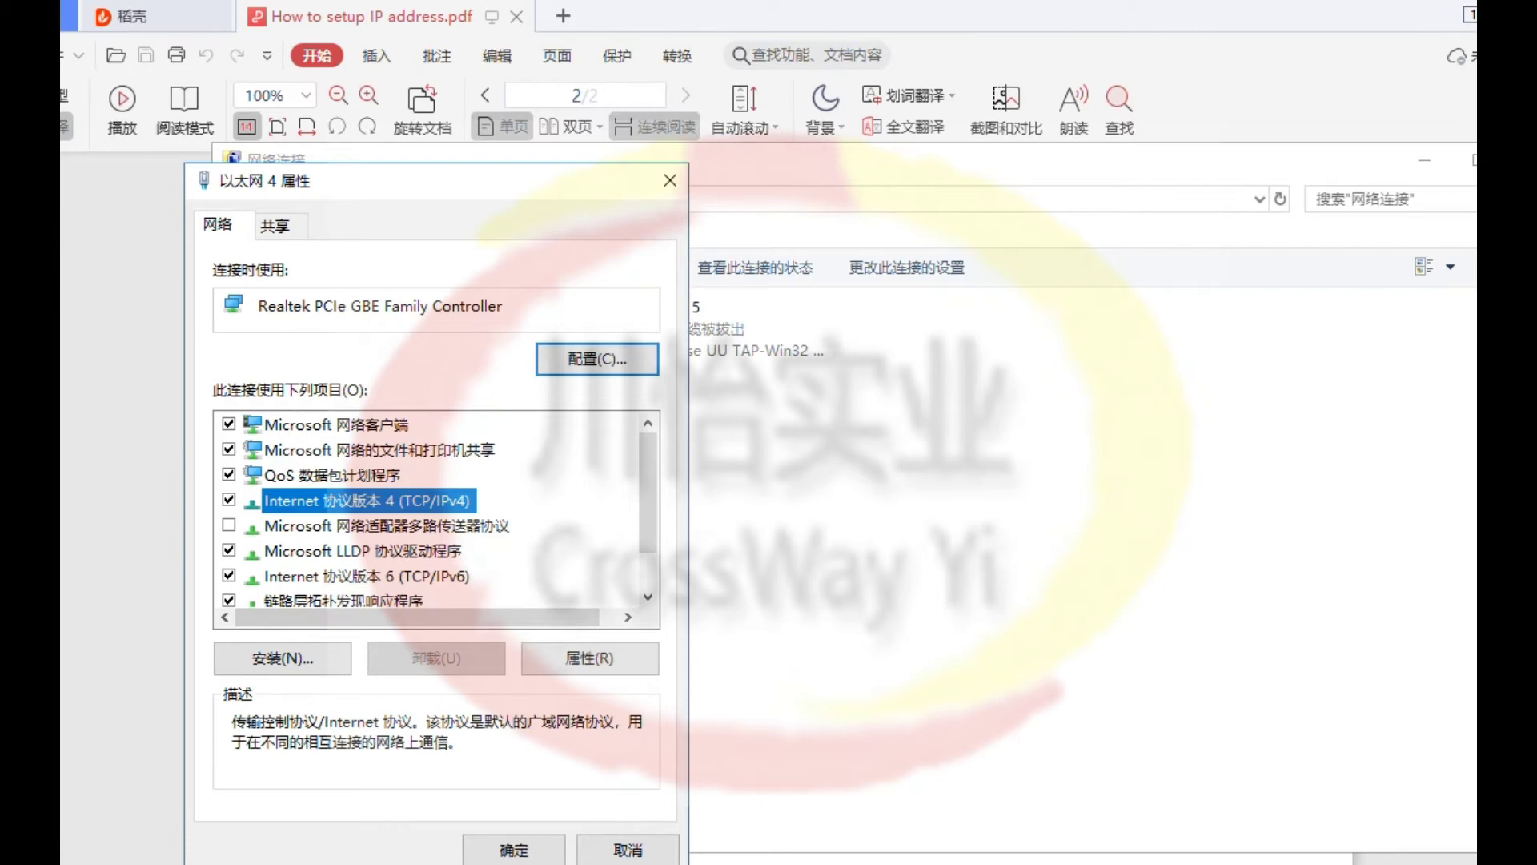
pyautogui.click(589, 658)
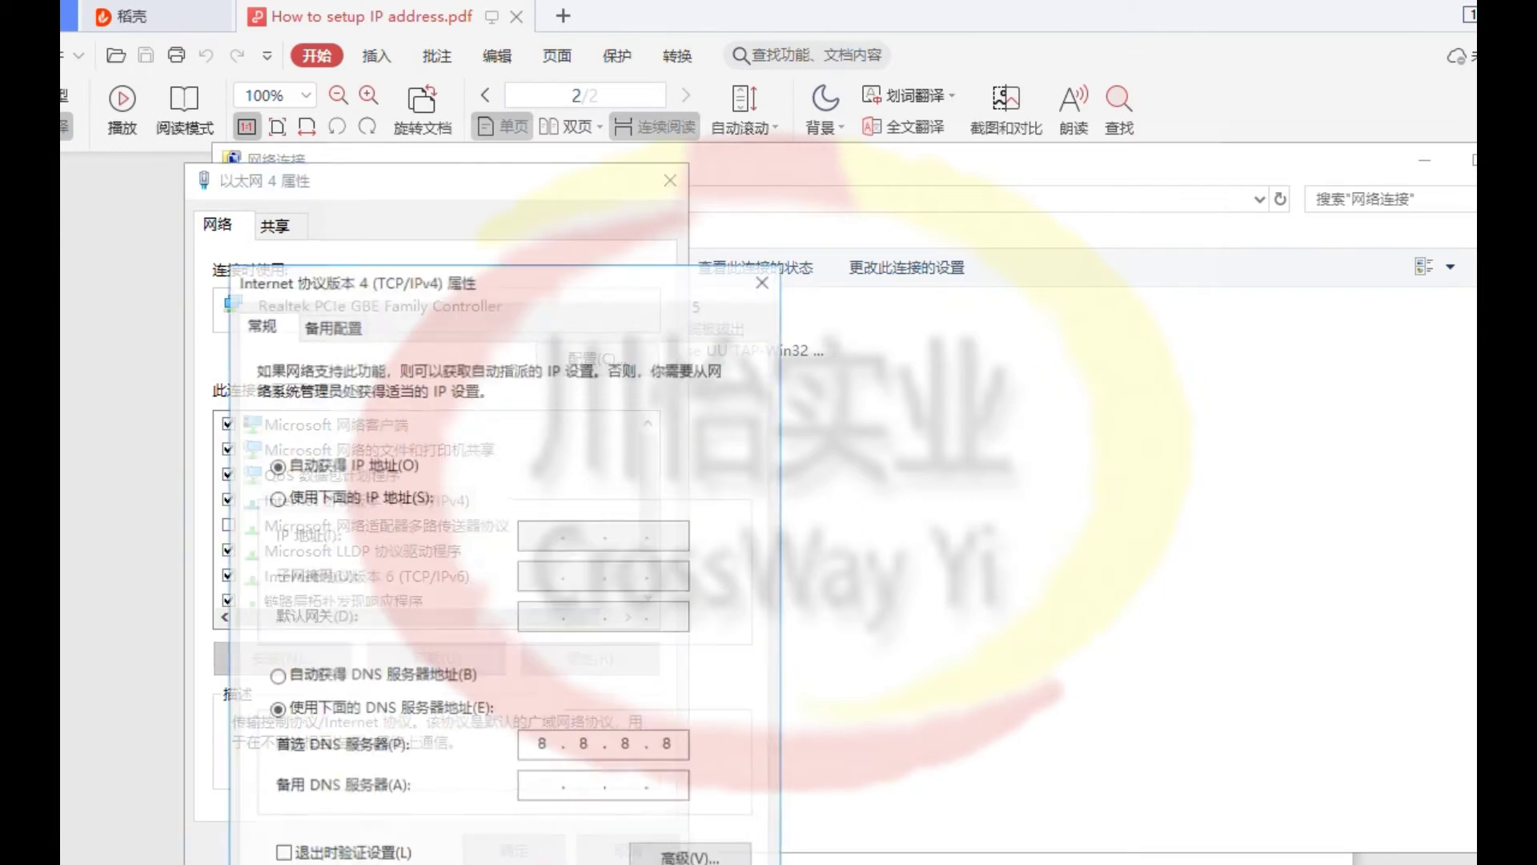
# Assign the adapter the manual IP address 196.12.0.188 with subnet mask 255.255.255.0, apply it, and return to ATools.
pyautogui.hotkey('alt', 'b')
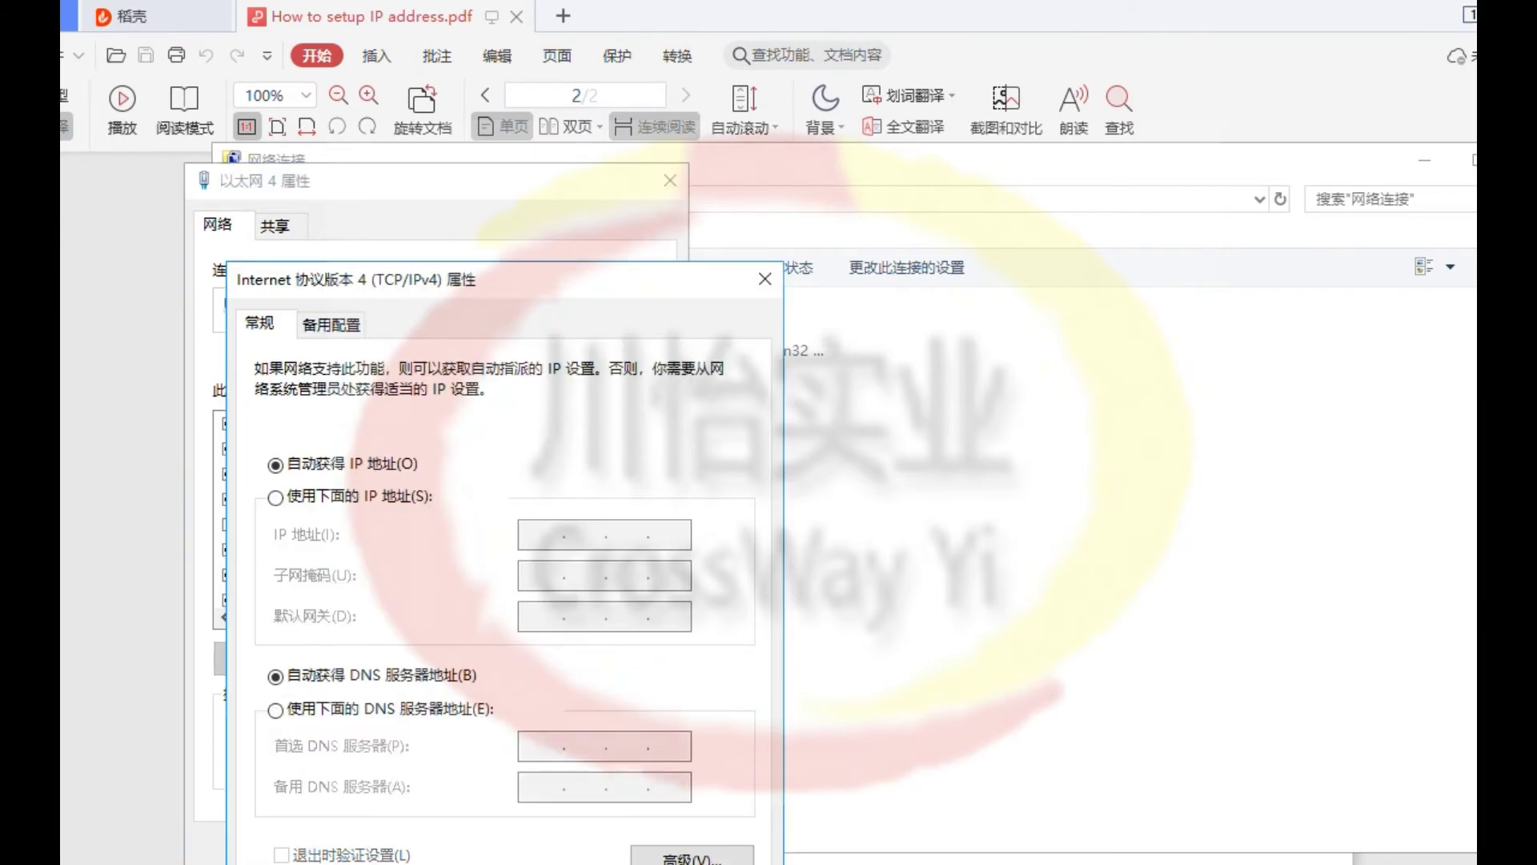
pyautogui.hotkey('alt', 's')
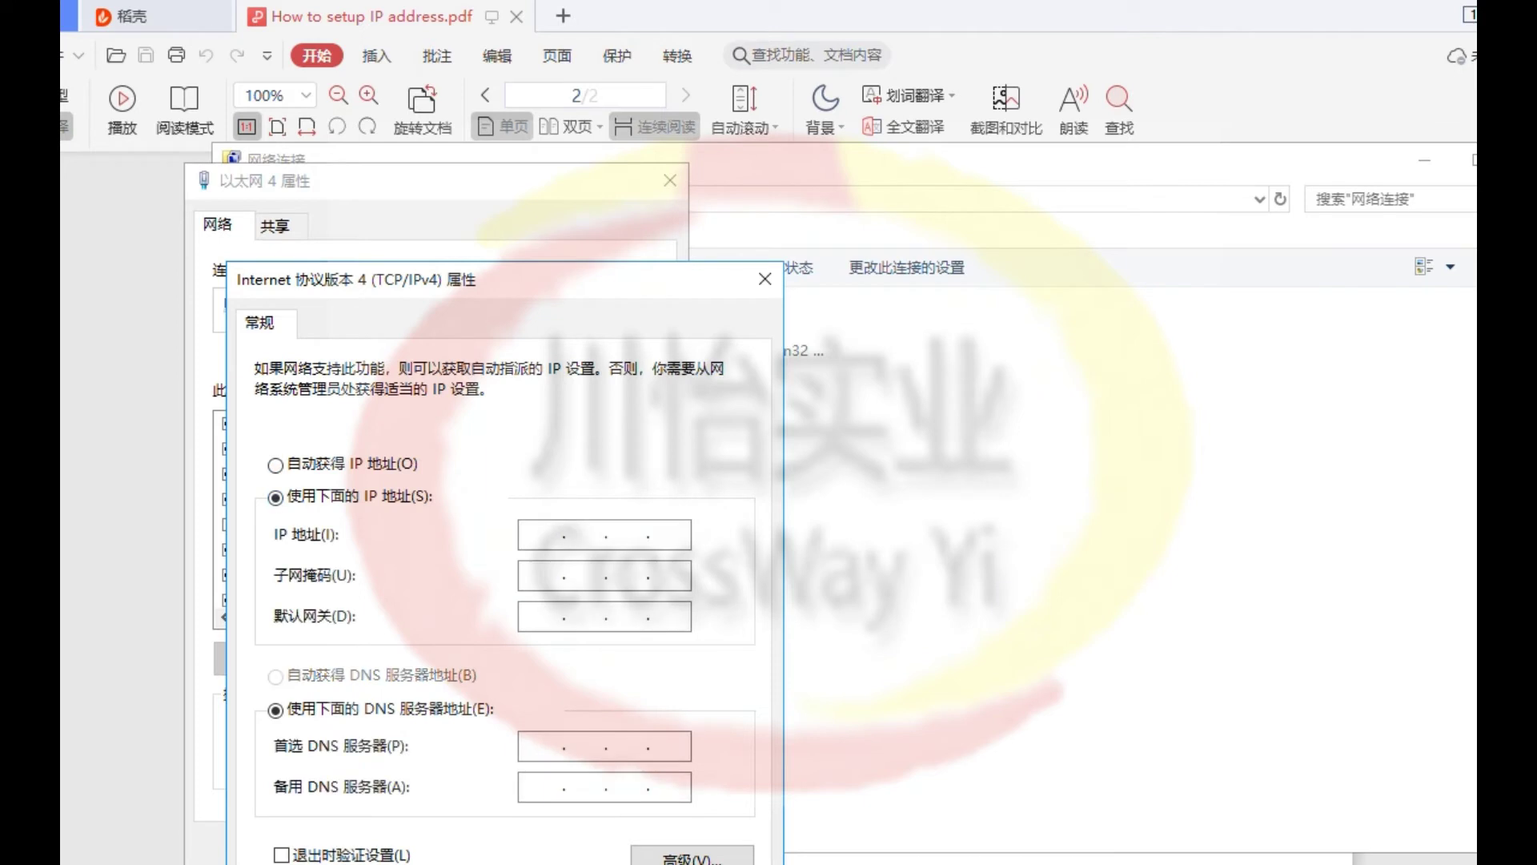
pyautogui.hotkey('alt', 'Tab')
pyautogui.scroll(10, 861, 535)
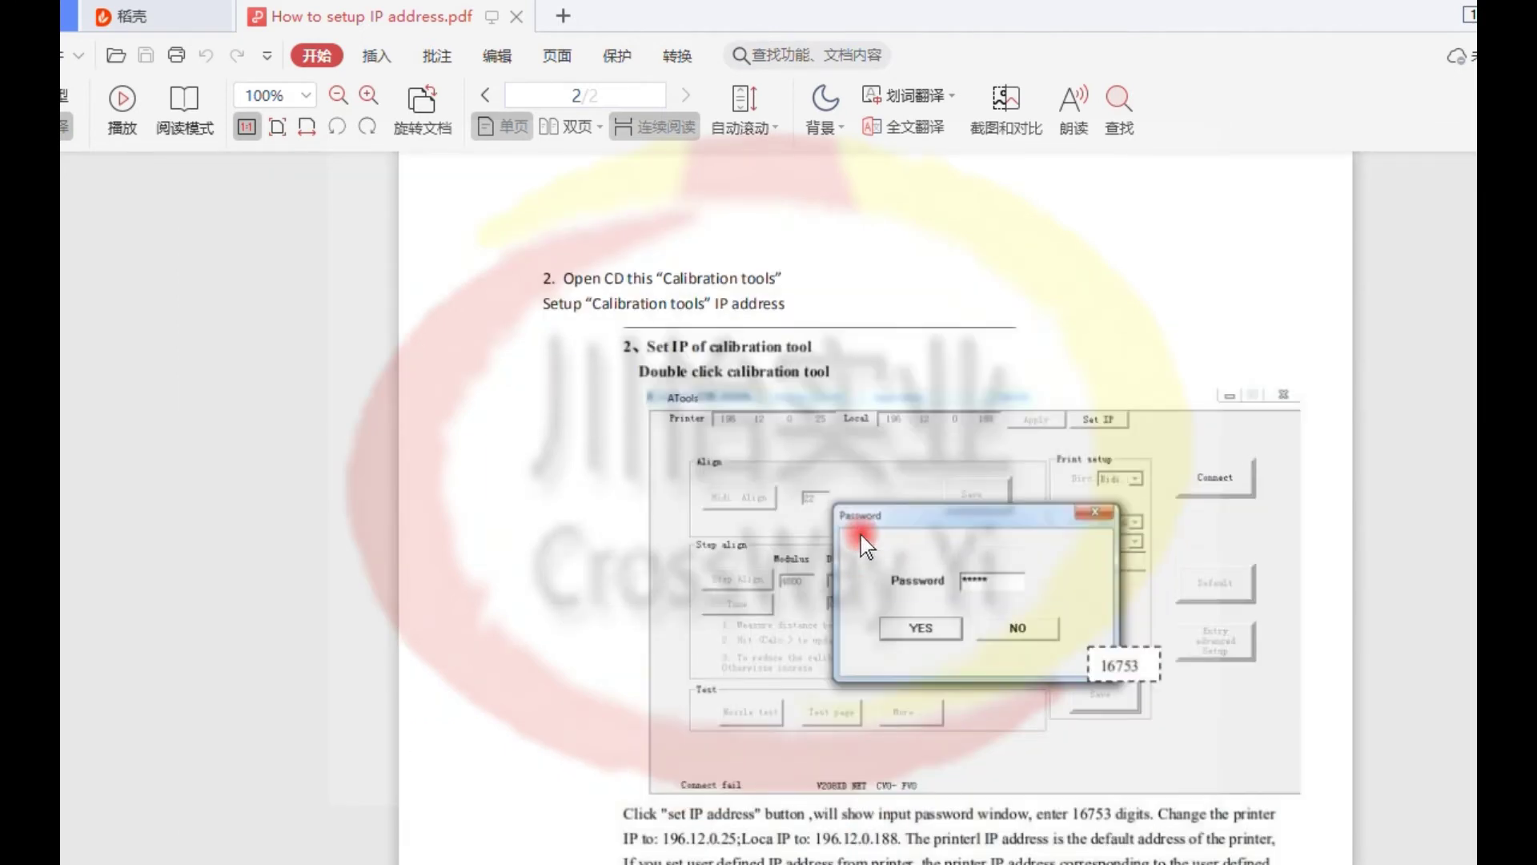
pyautogui.scroll(-3, 880, 561)
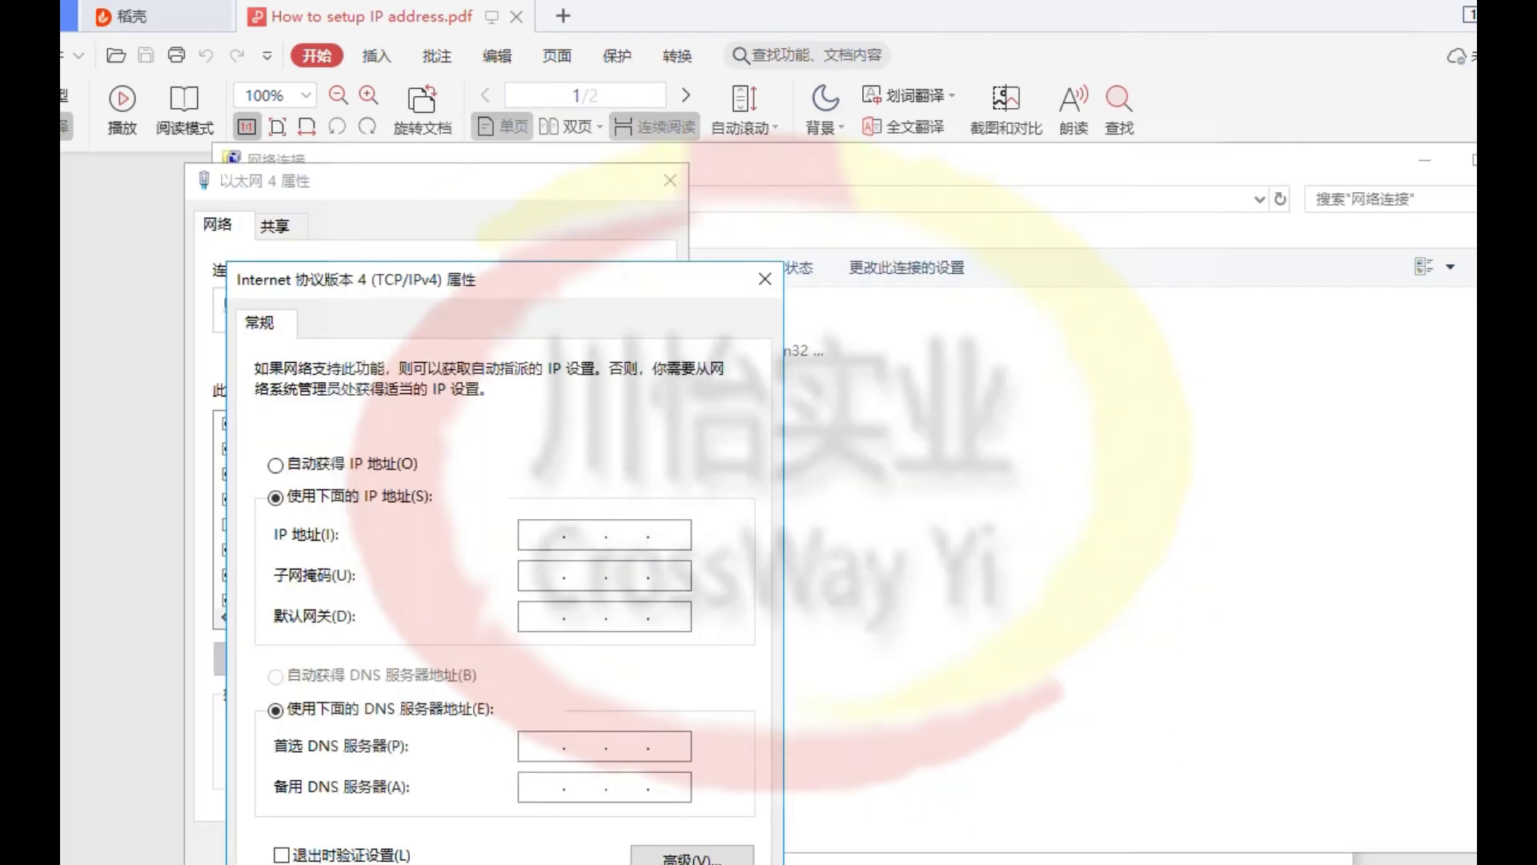
pyautogui.moveTo(504, 279); pyautogui.dragTo(470, 225)
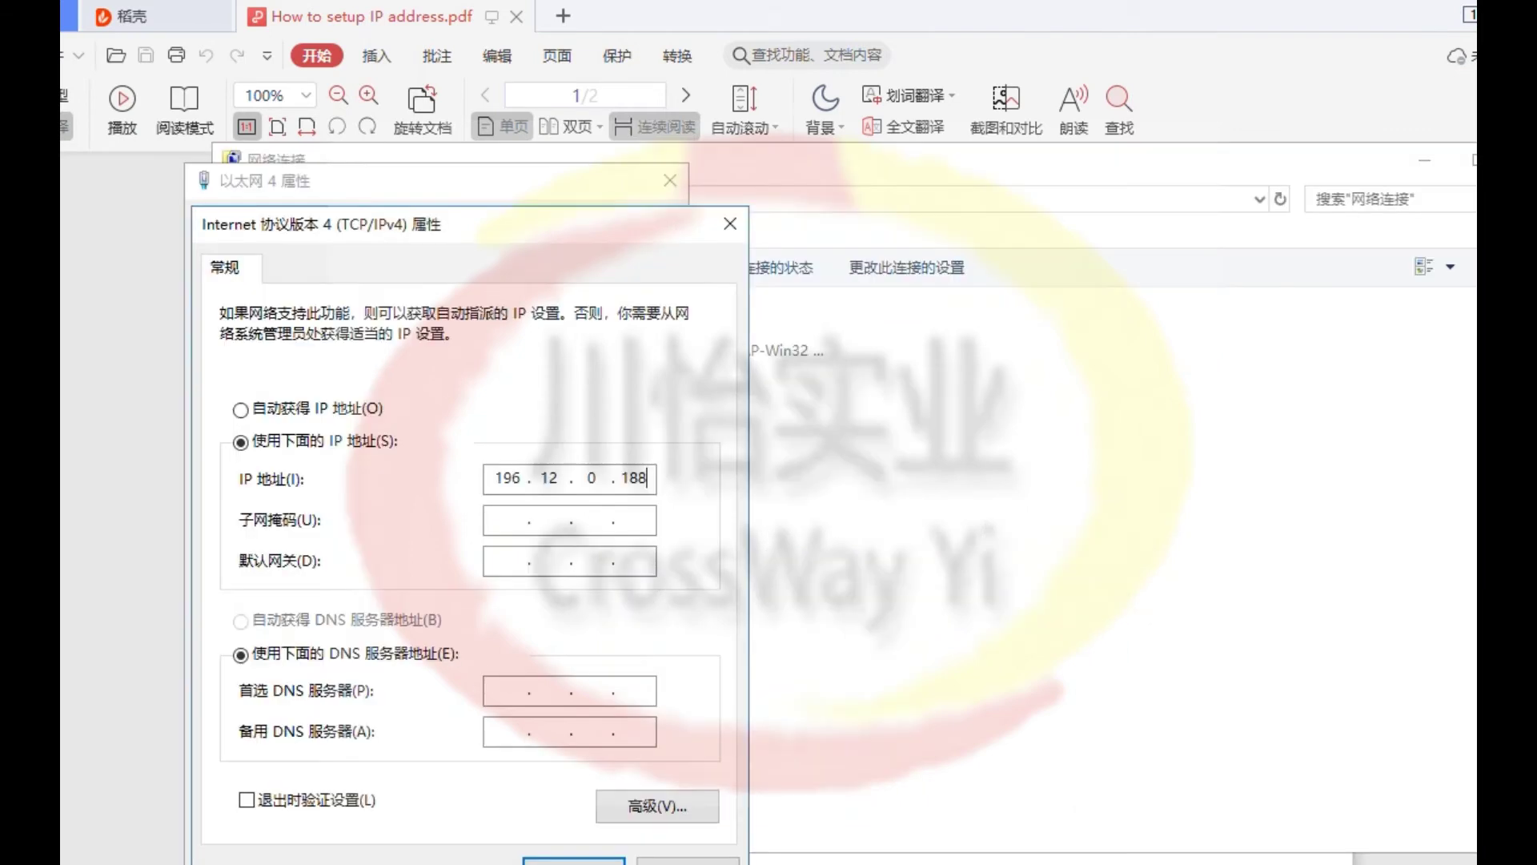
pyautogui.click(512, 518)
pyautogui.moveTo(465, 224); pyautogui.dragTo(580, 129)
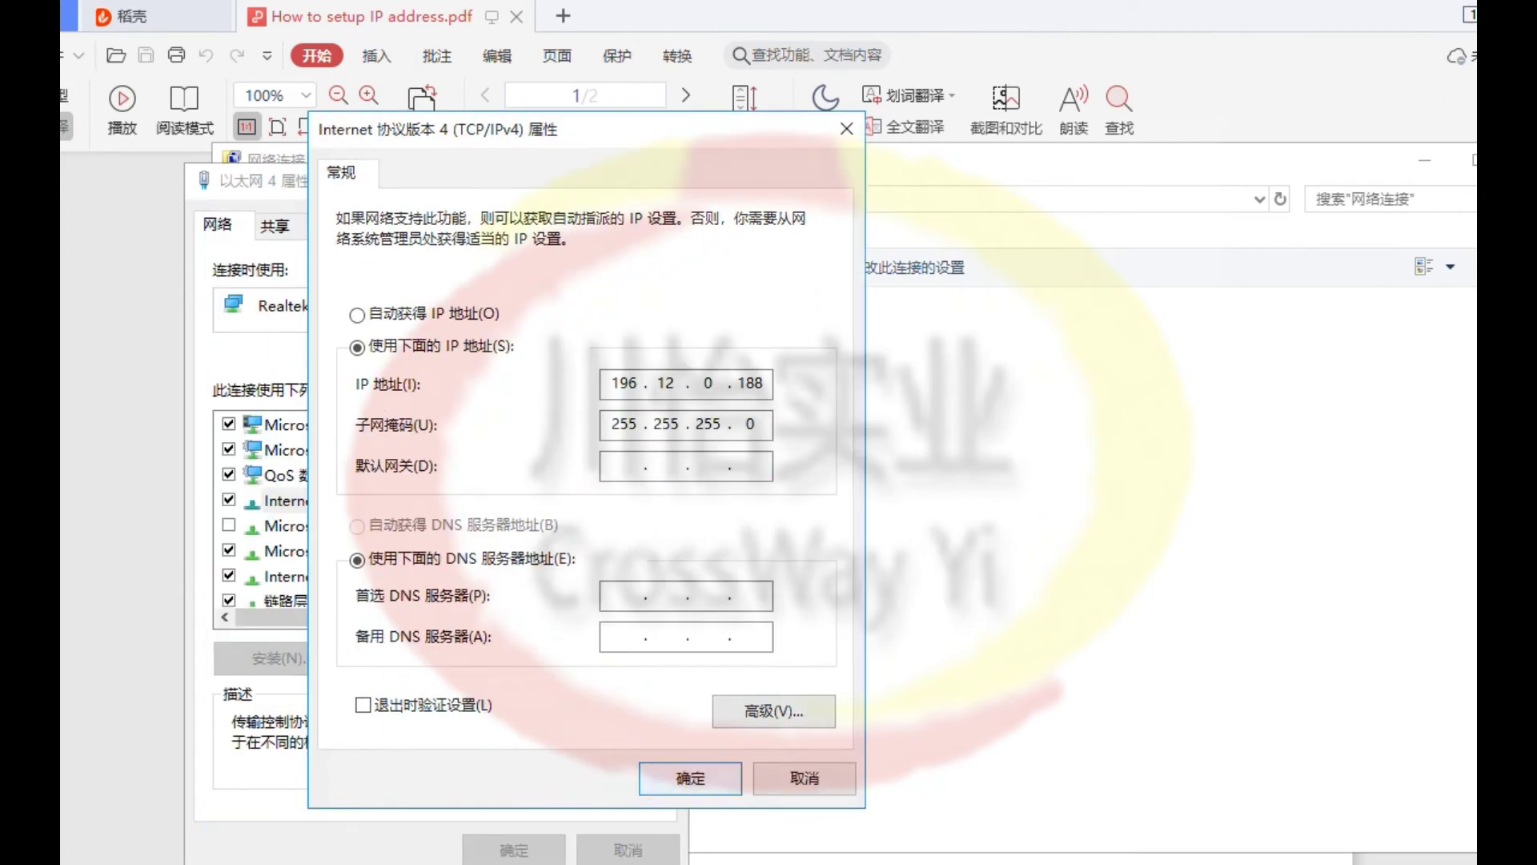
pyautogui.press('Return')
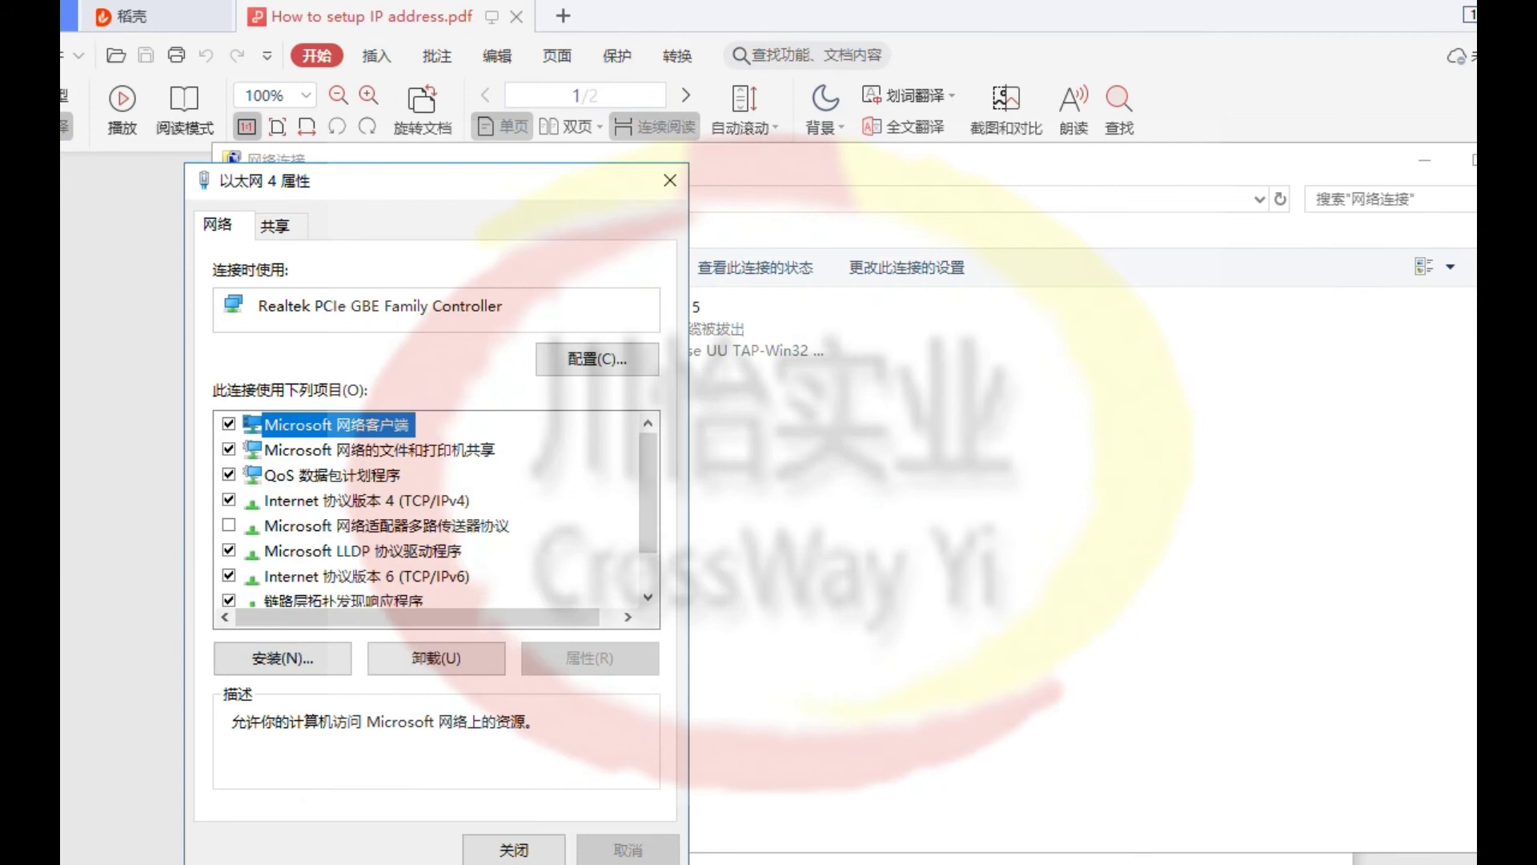
pyautogui.click(514, 850)
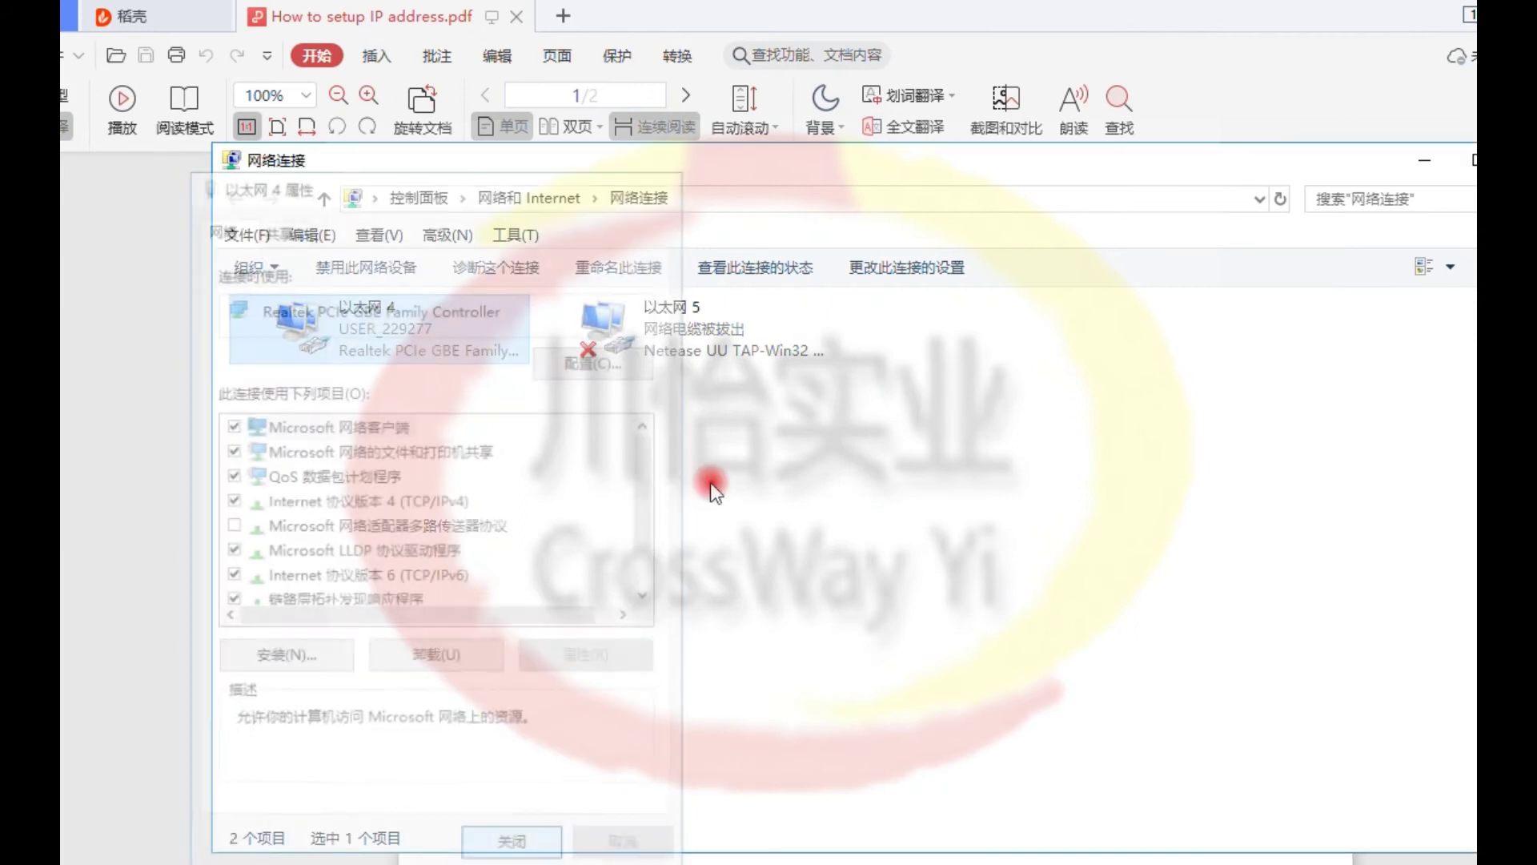
pyautogui.click(809, 864)
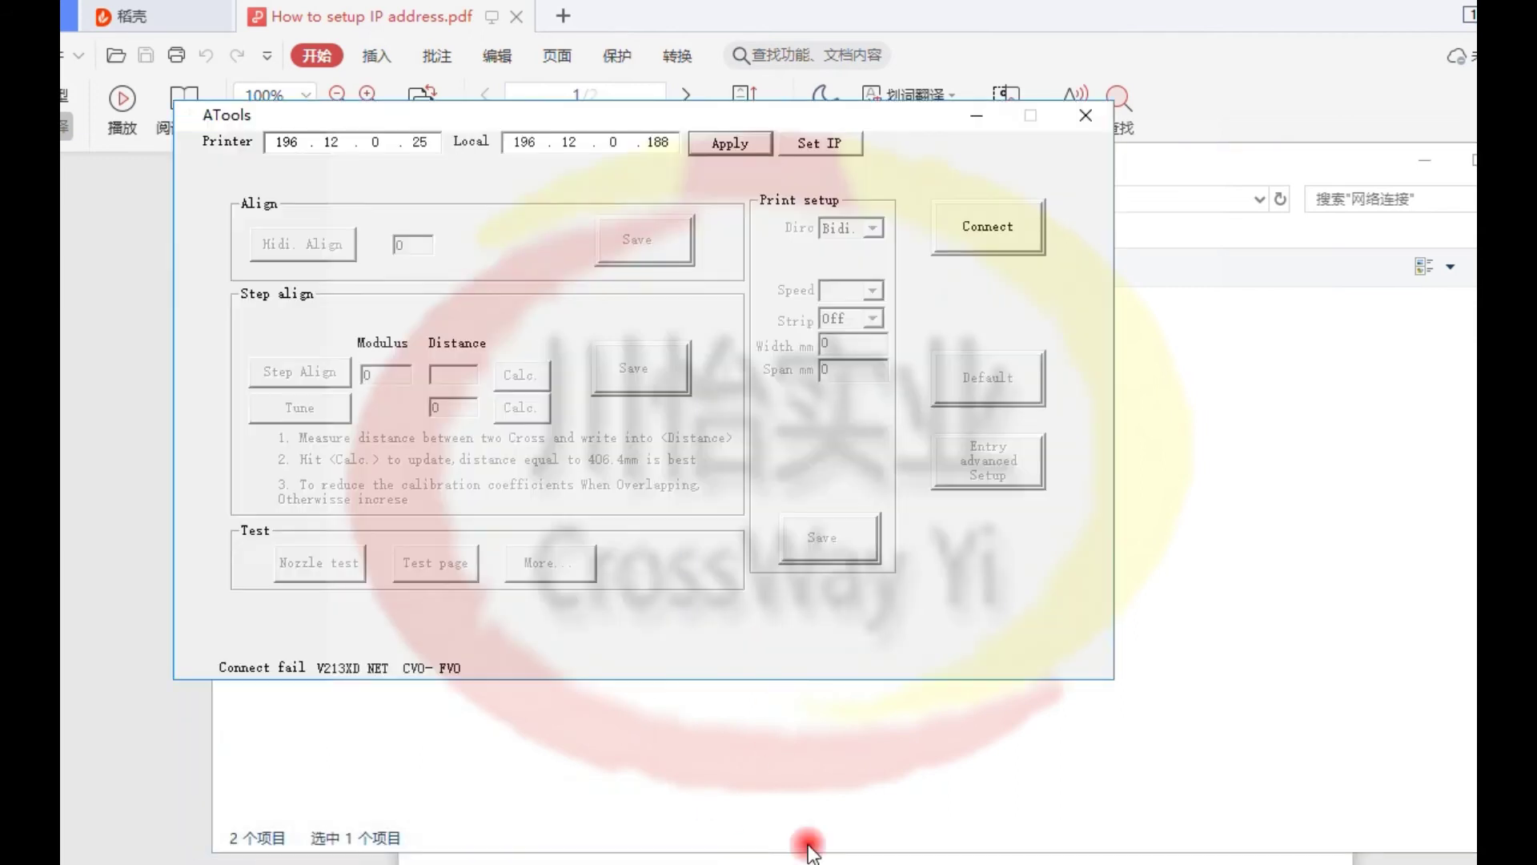
pyautogui.moveTo(856, 123); pyautogui.dragTo(866, 199)
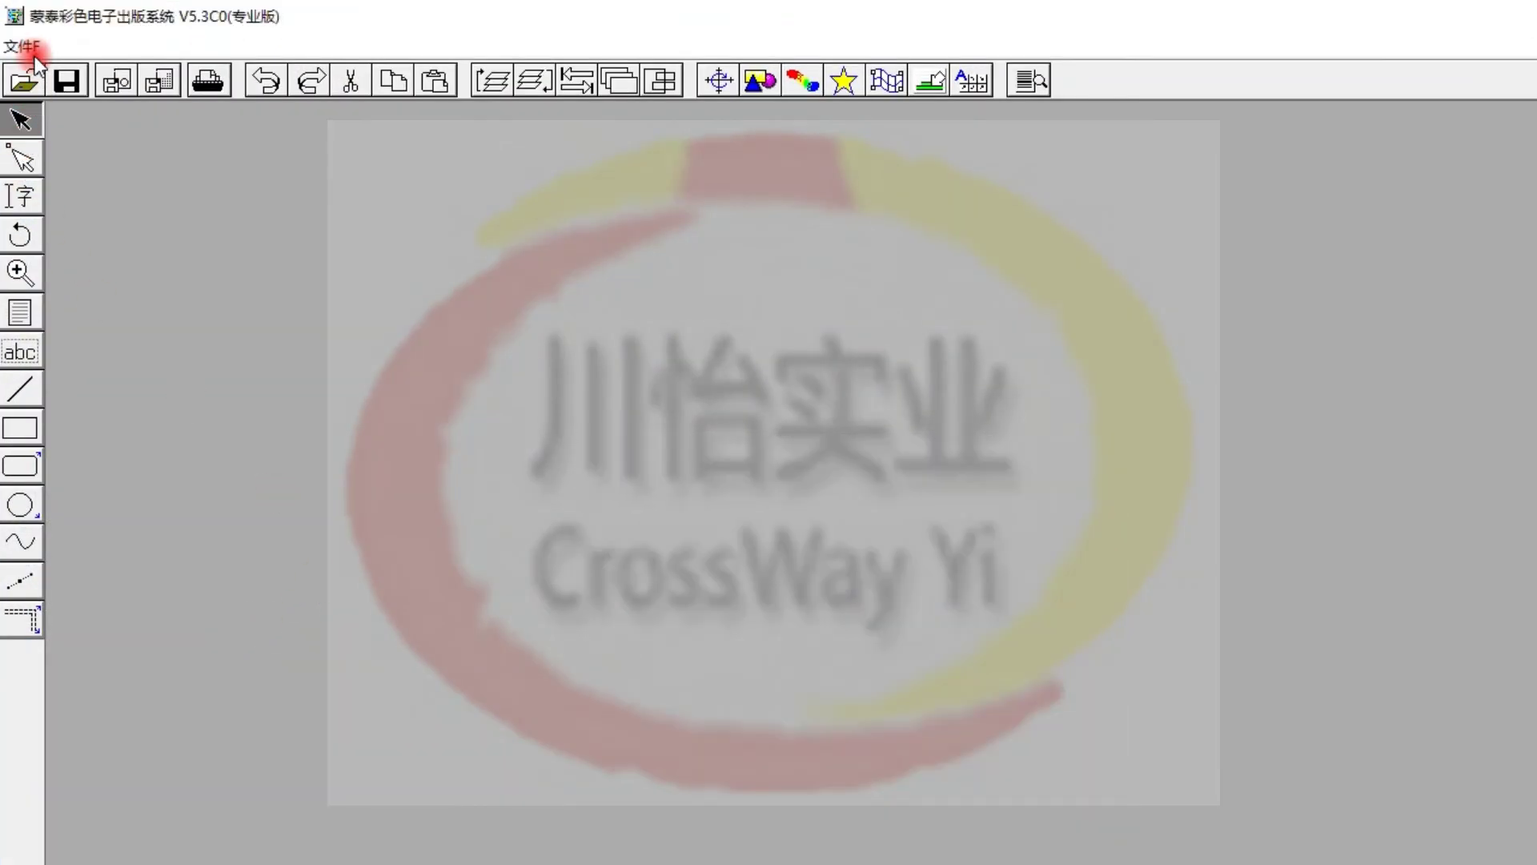
# Switch to MainTop and start installing a custom MainTop printer from the printer setup.
pyautogui.click(32, 49)
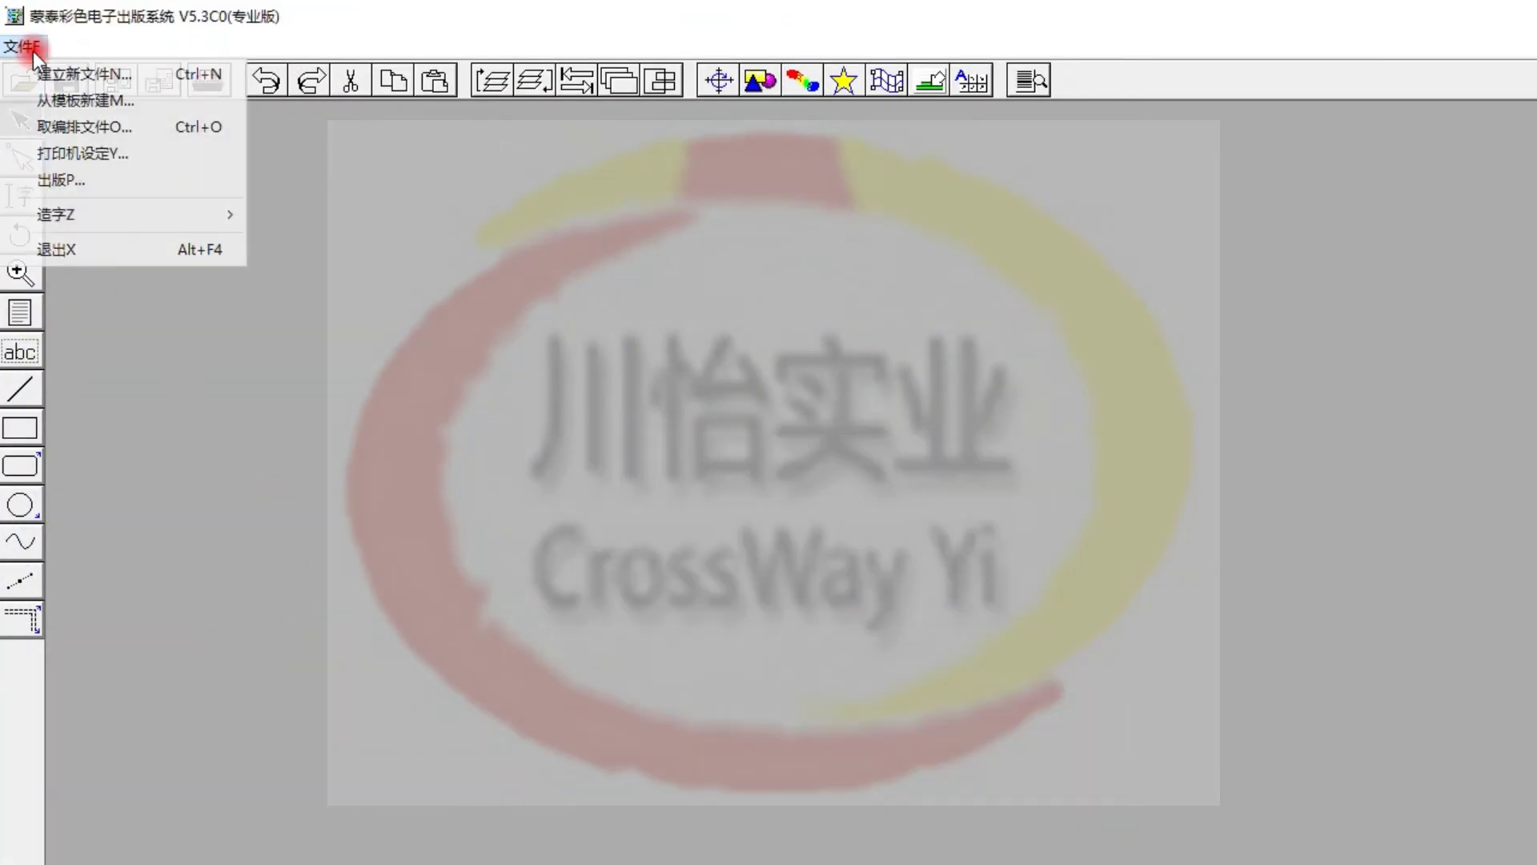
pyautogui.click(93, 152)
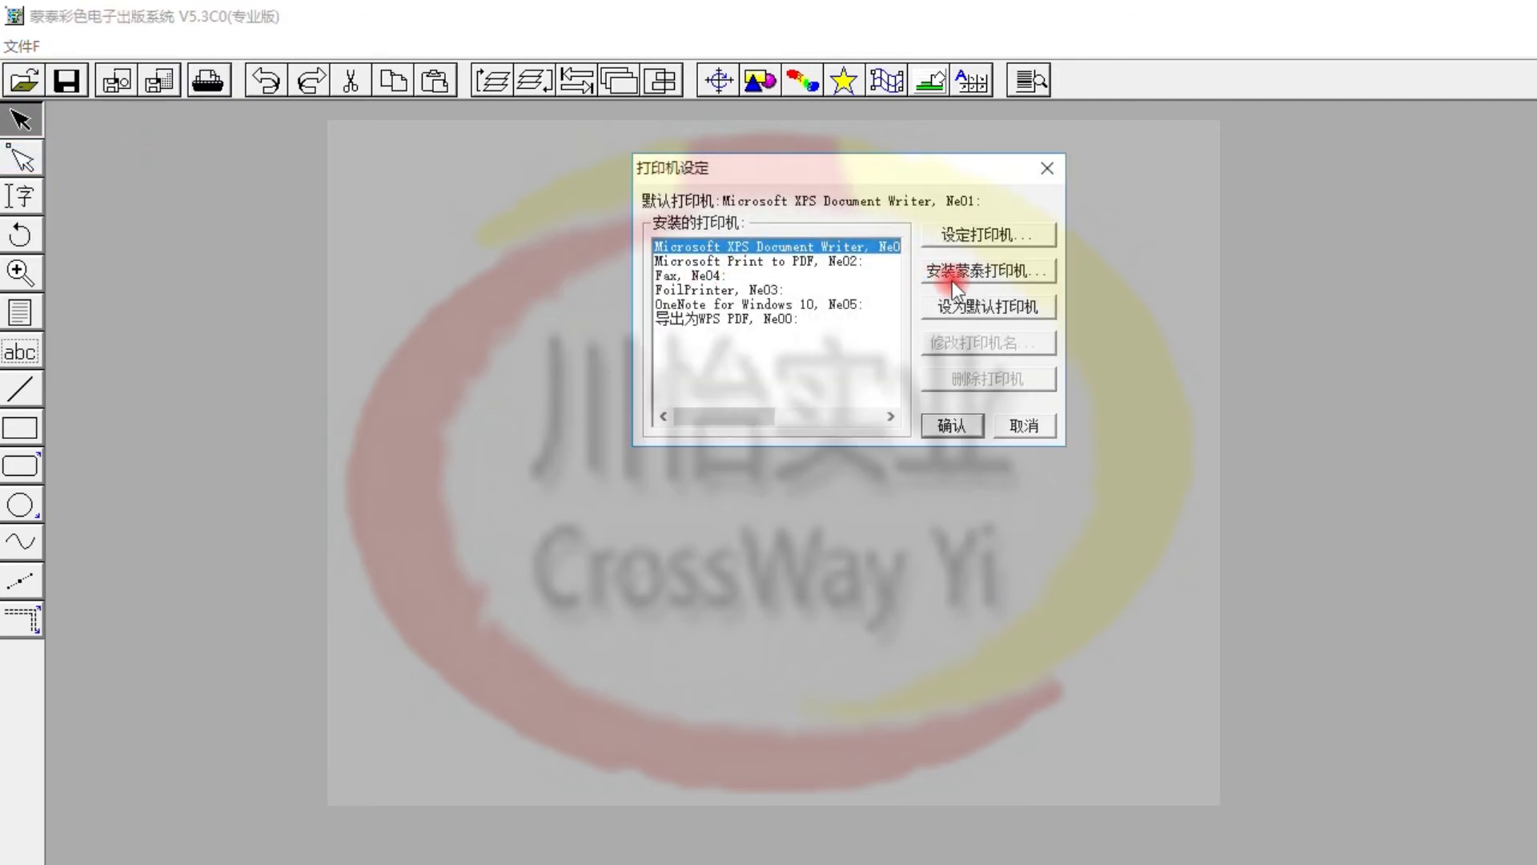
pyautogui.click(972, 276)
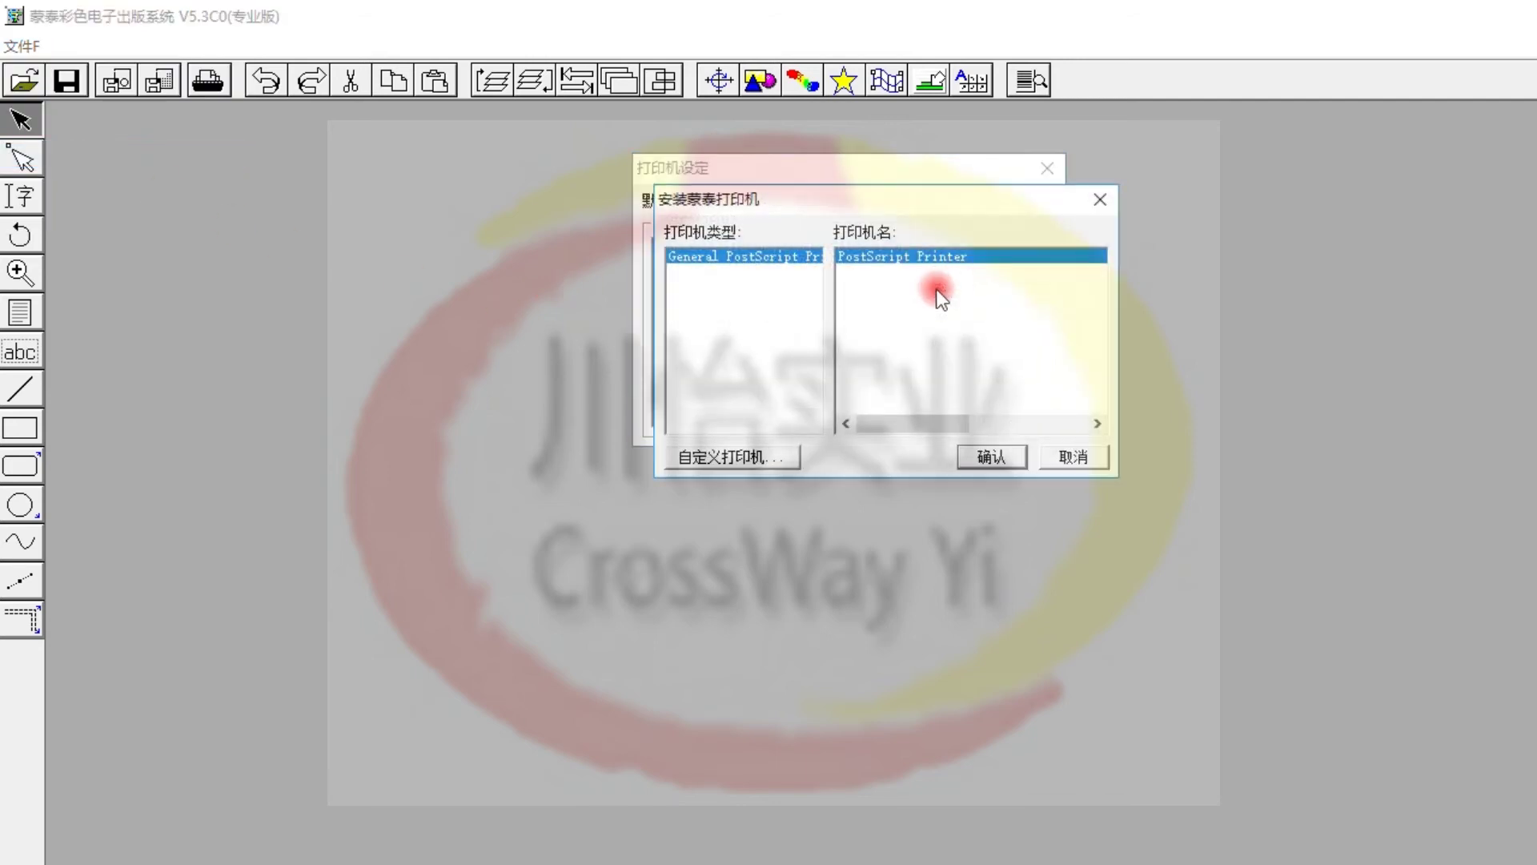
pyautogui.click(706, 454)
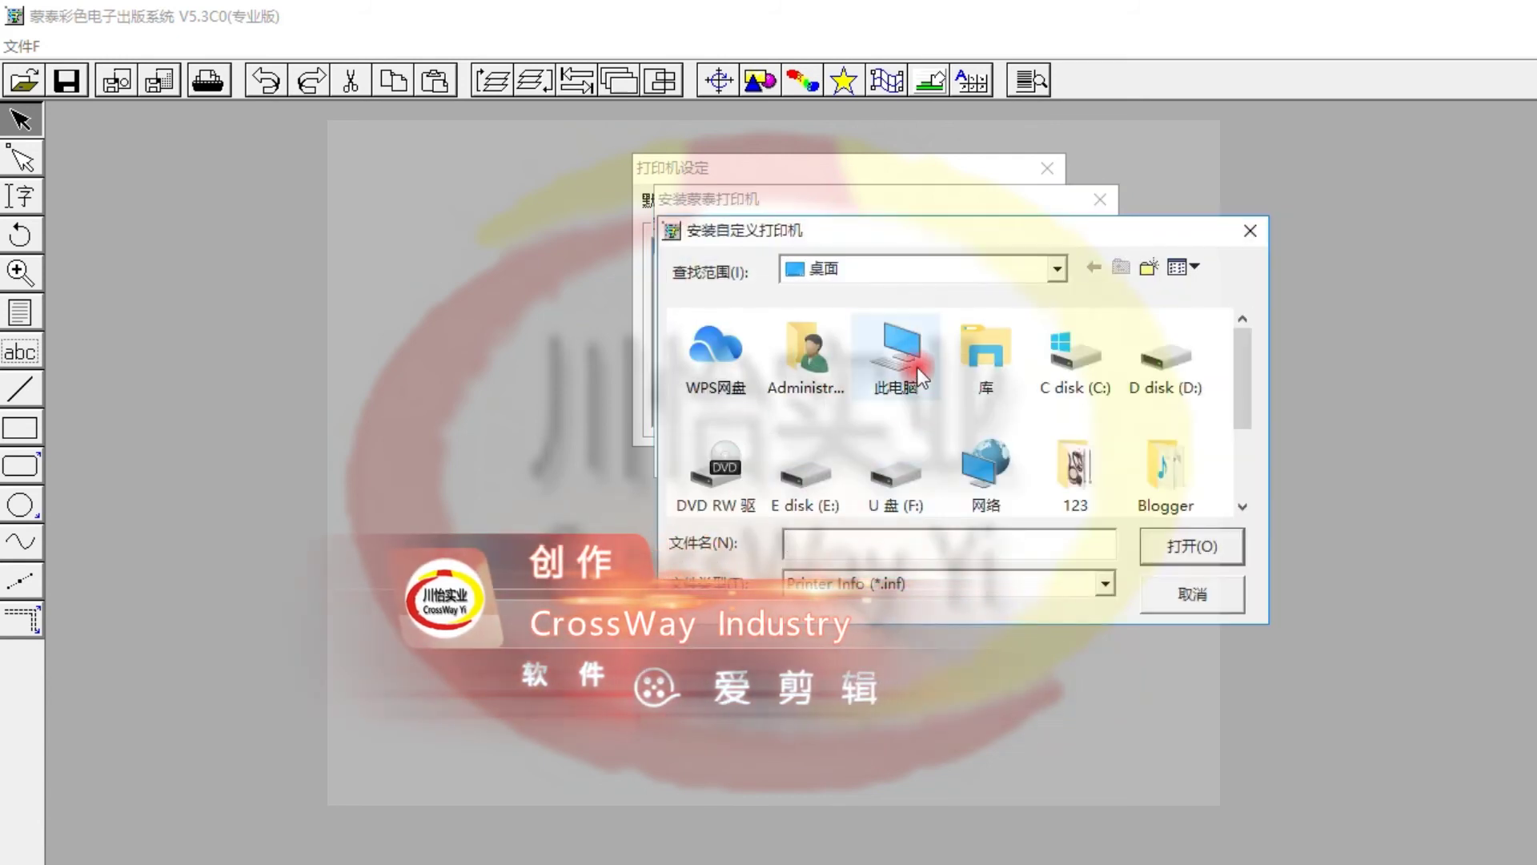
# Install the custom printer from its Printer Info file in folder 01 of maintop ICC file, under DX7 Head Maintop all ICC file on D disk.
pyautogui.doubleClick(914, 350)
pyautogui.scroll(-10, 849, 404)
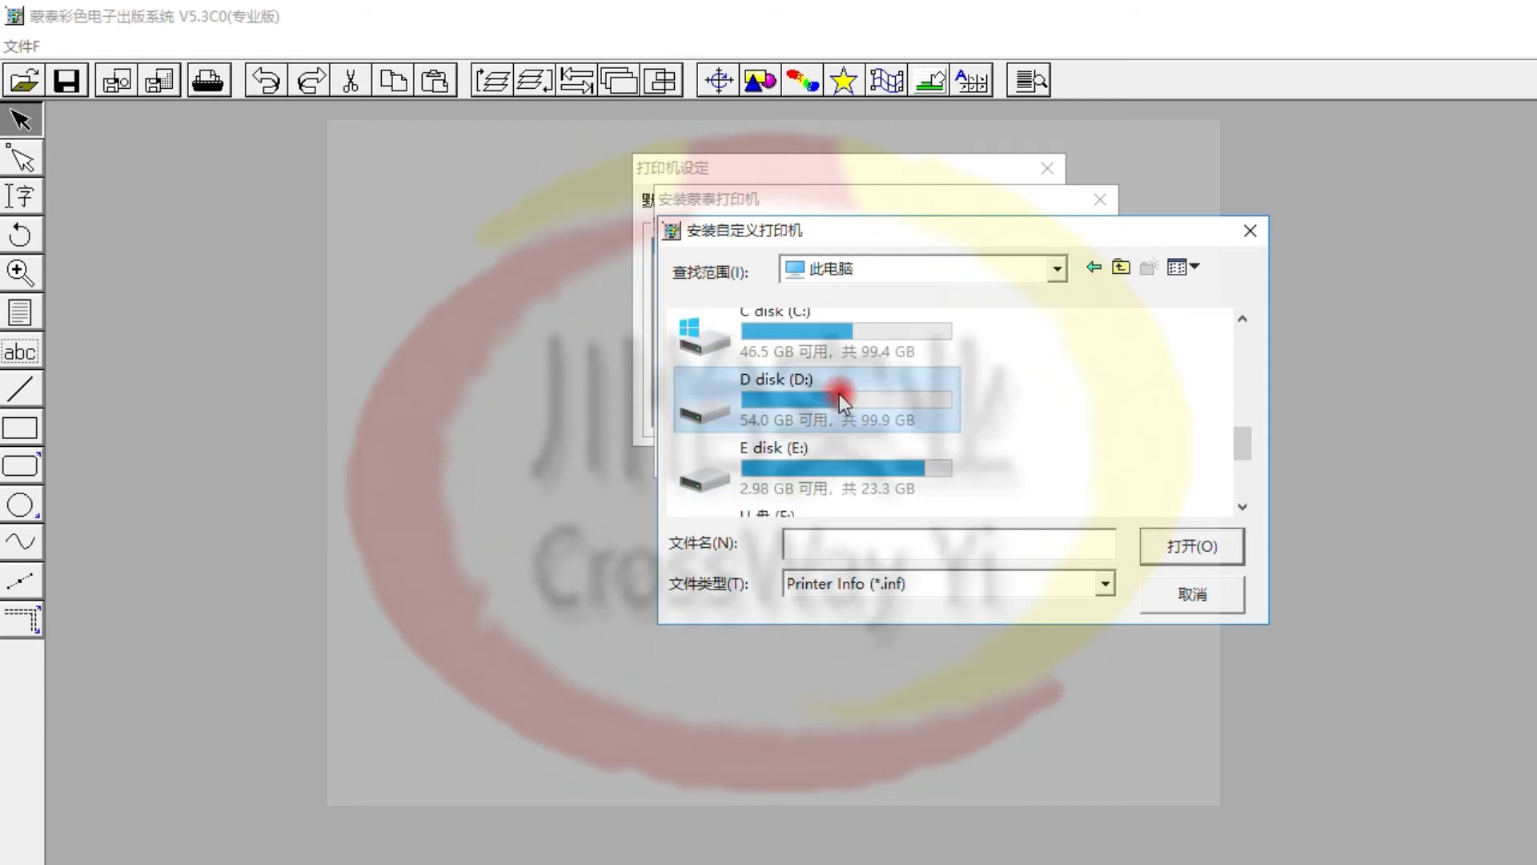
pyautogui.doubleClick(840, 388)
pyautogui.doubleClick(843, 397)
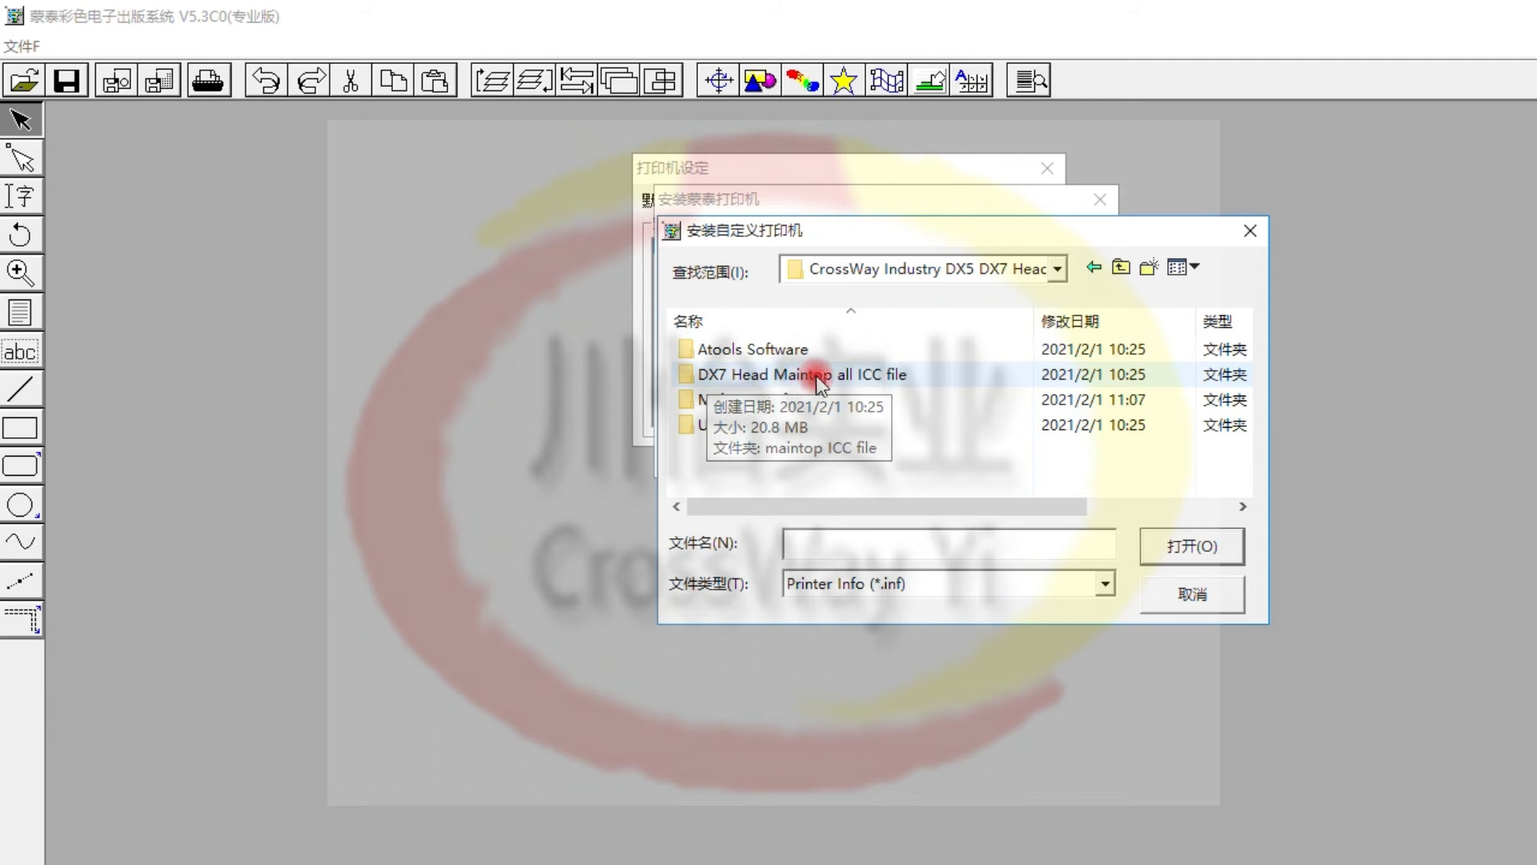
pyautogui.doubleClick(867, 376)
pyautogui.doubleClick(767, 349)
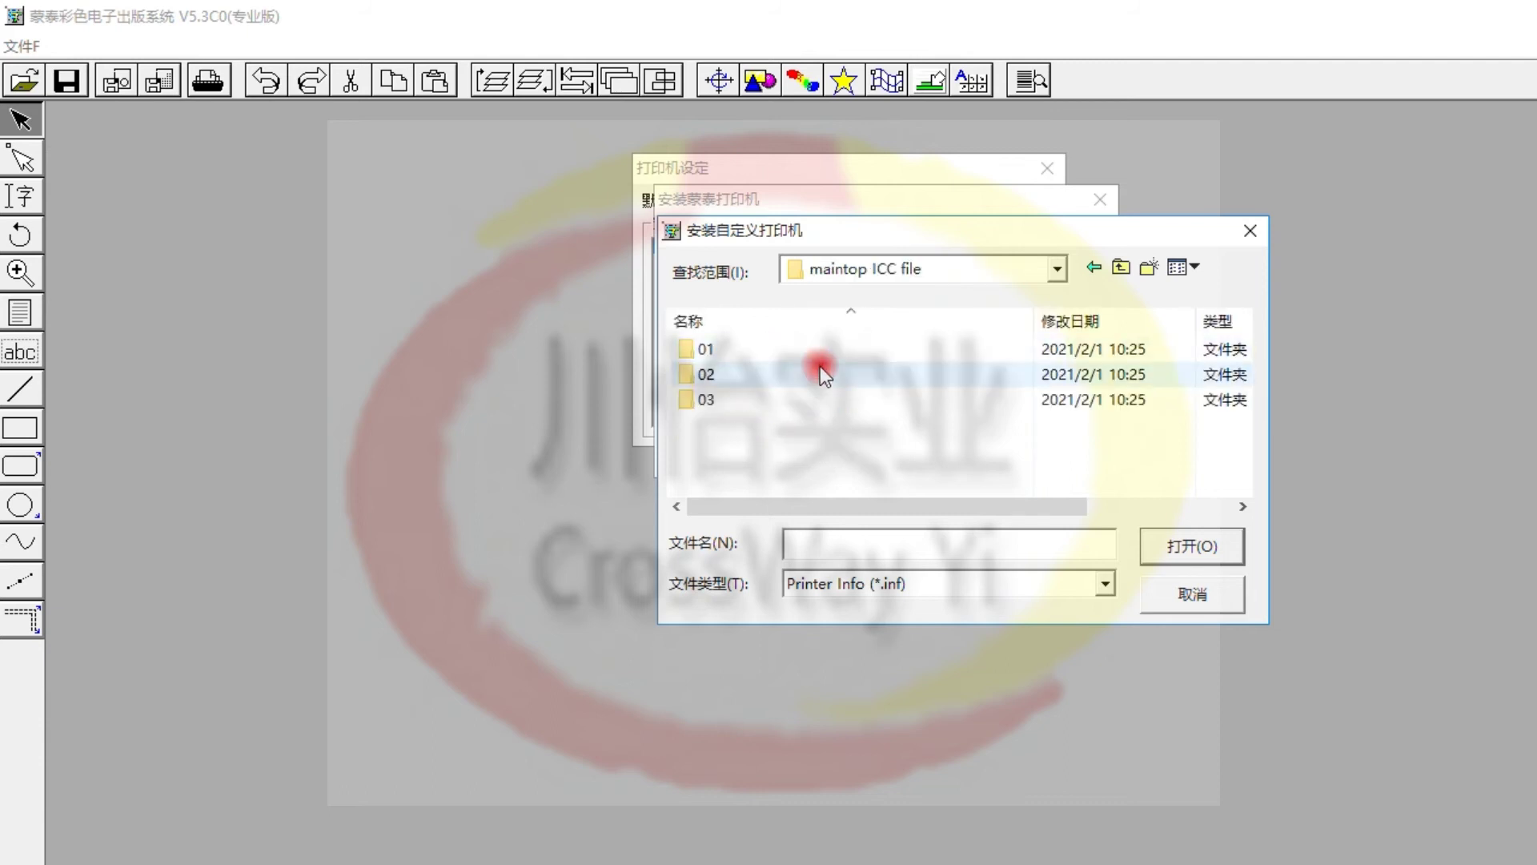
pyautogui.doubleClick(765, 352)
pyautogui.click(767, 349)
pyautogui.click(1193, 560)
pyautogui.click(991, 453)
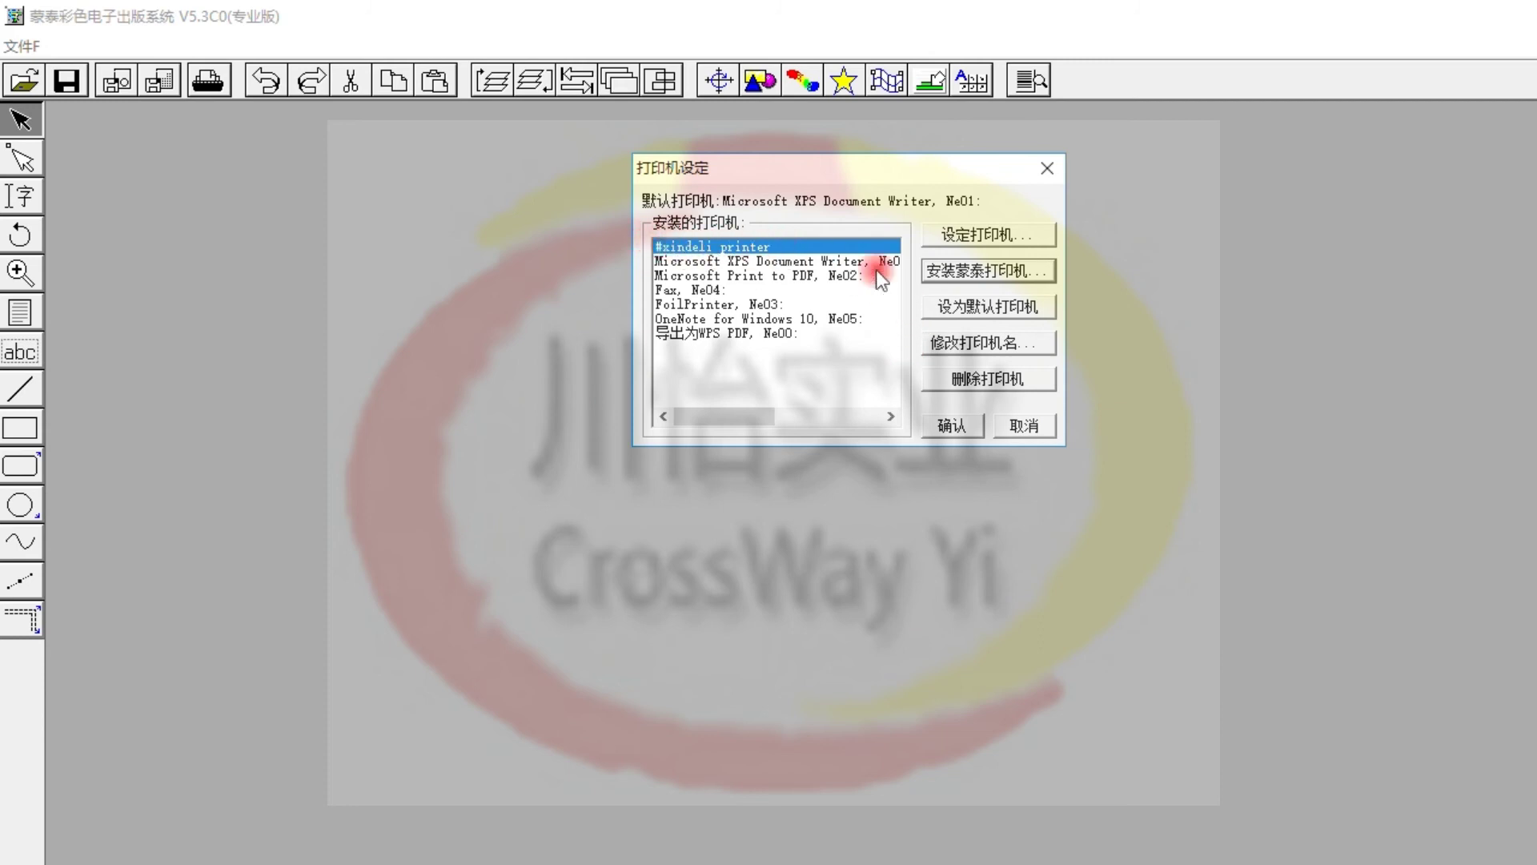
# Make the newly installed xindeli printer the default printer and confirm the printer setup.
pyautogui.click(967, 309)
pyautogui.click(953, 425)
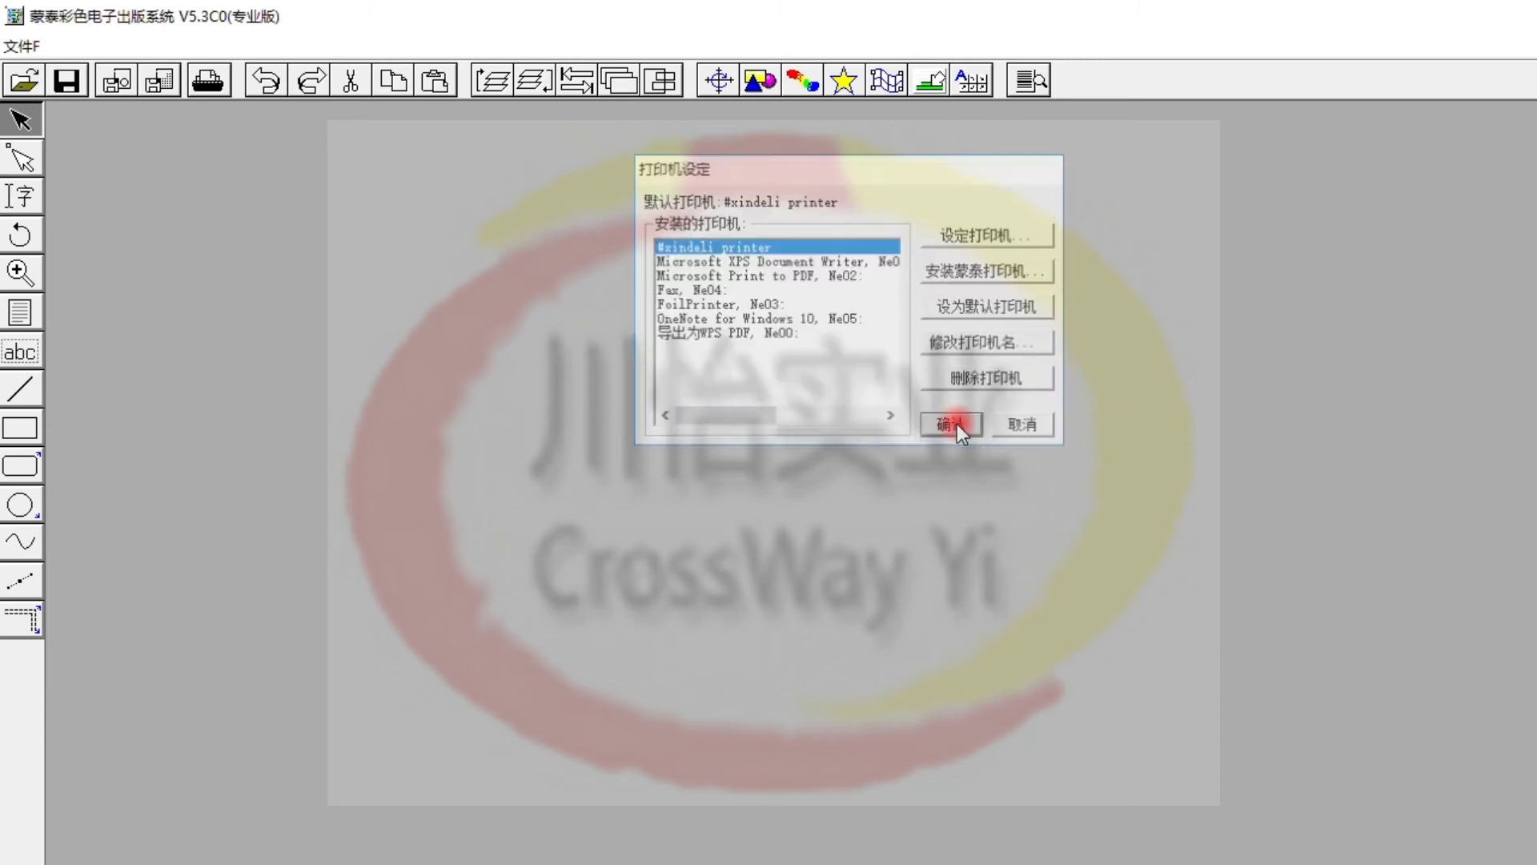
# Create a new publication with a custom paper size of 914 mm by 1000 mm.
pyautogui.click(21, 46)
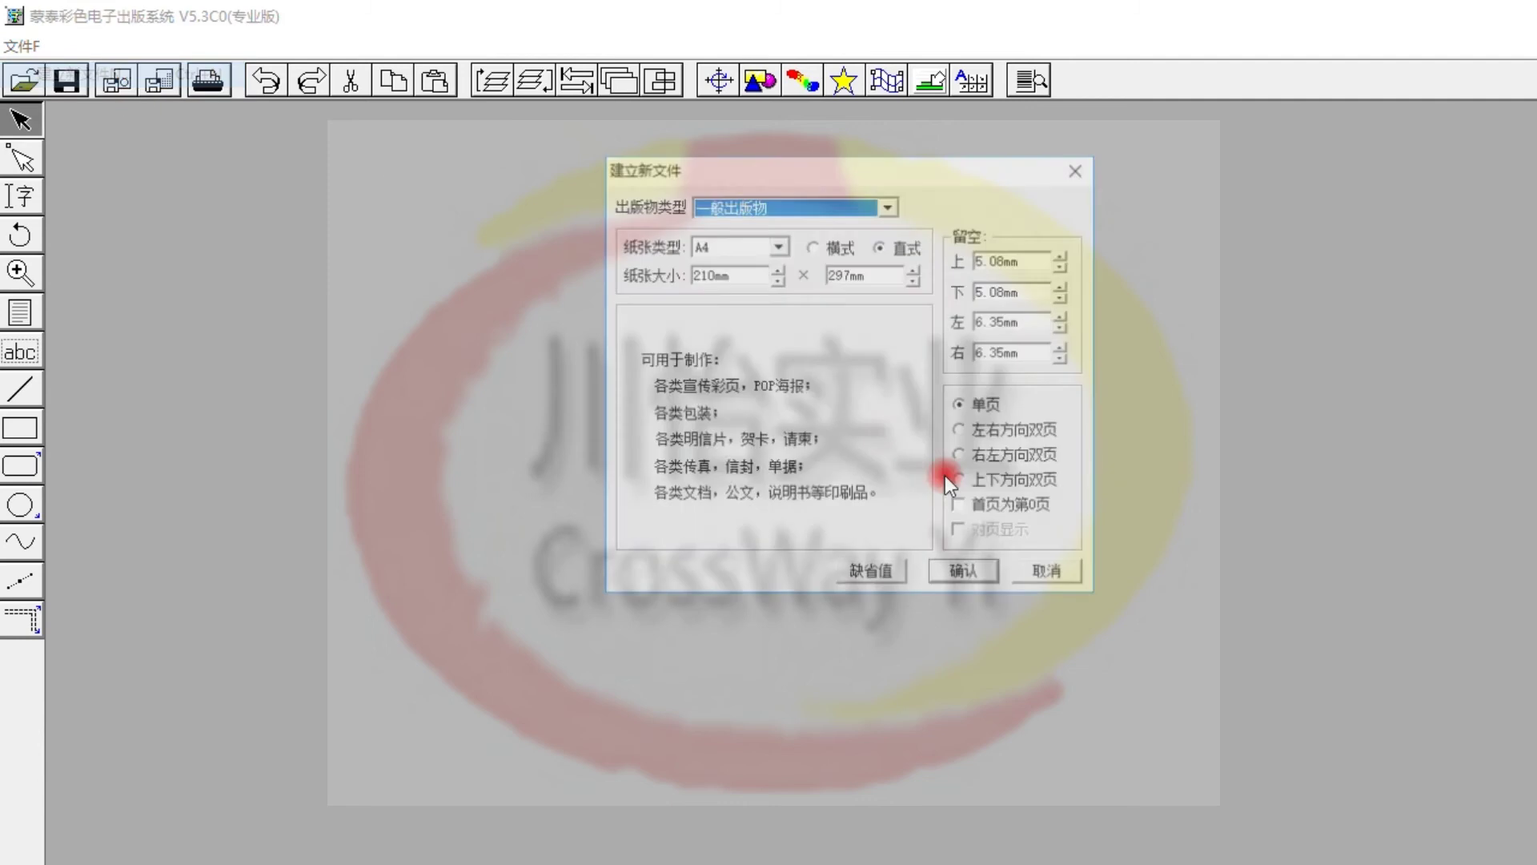
pyautogui.moveTo(744, 275); pyautogui.dragTo(451, 274)
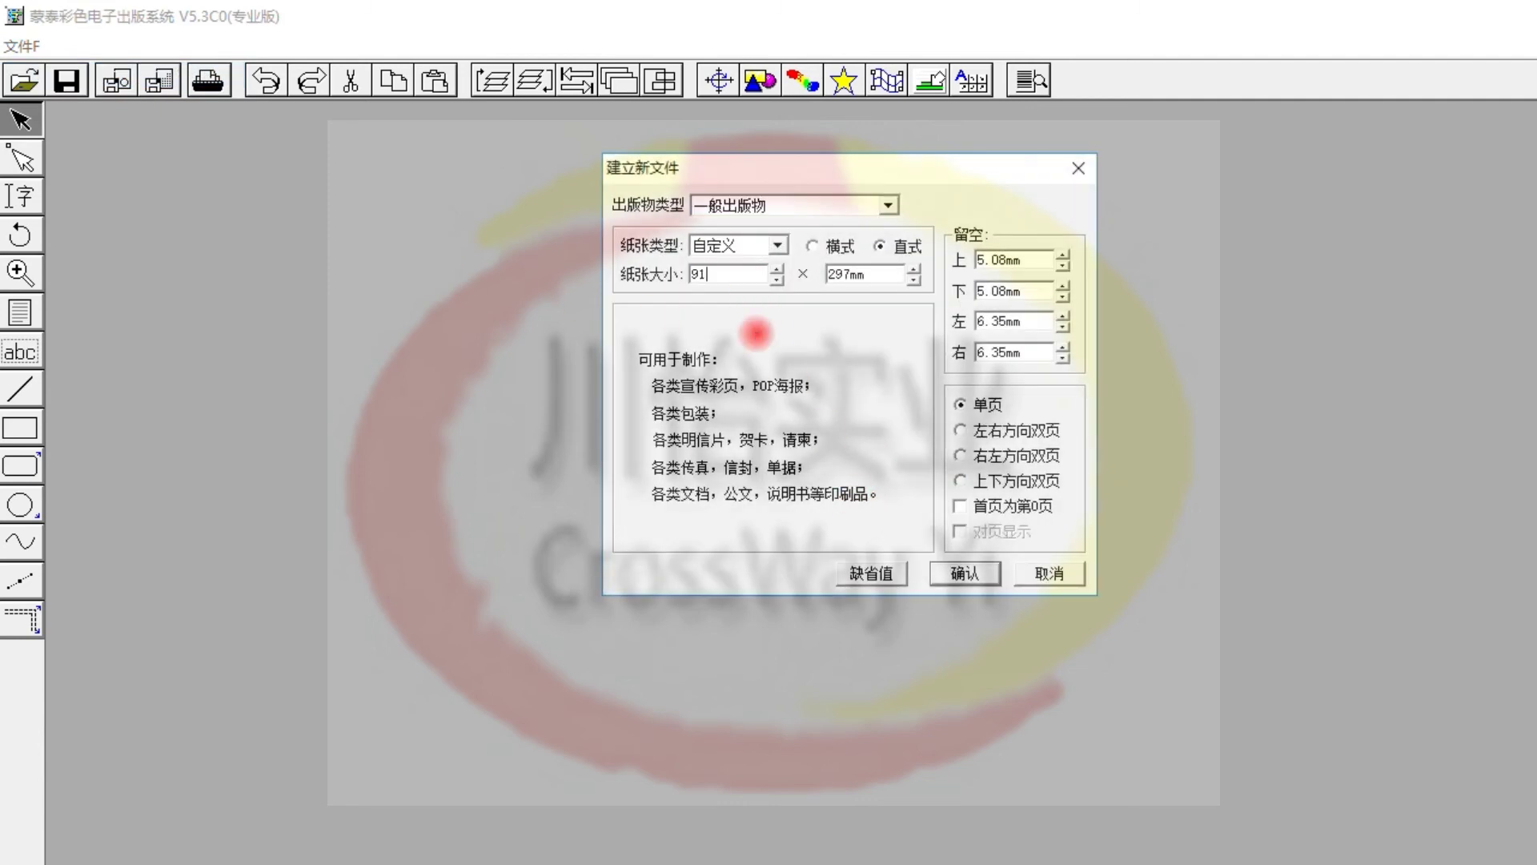
pyautogui.moveTo(881, 275); pyautogui.dragTo(832, 274)
pyautogui.write('1000')
pyautogui.click(965, 573)
# Import the logo picture from the desktop (桌面) and place it on the page.
pyautogui.click(116, 81)
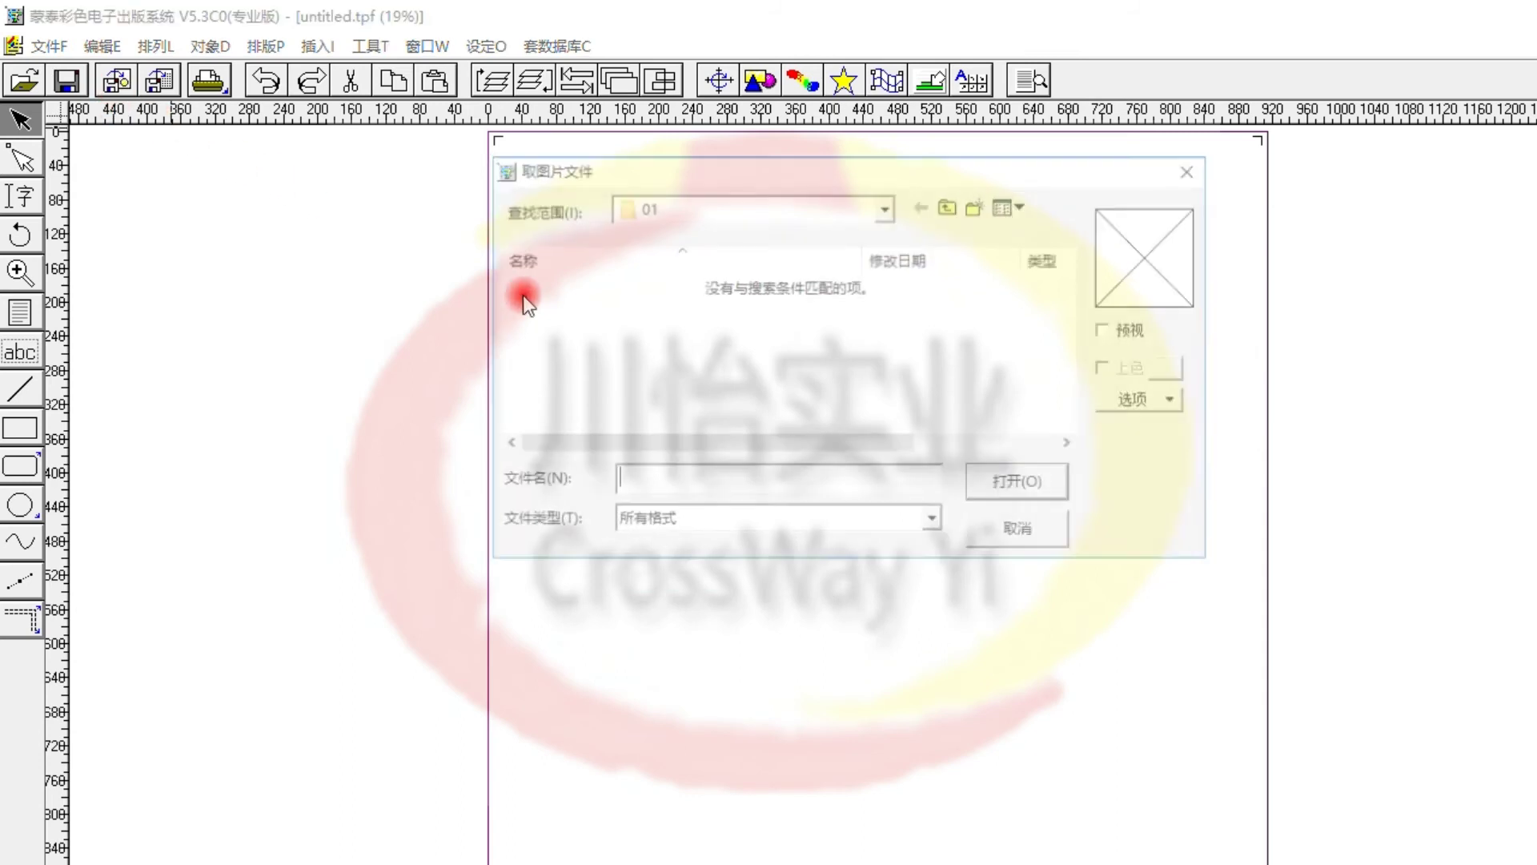
pyautogui.click(945, 213)
pyautogui.click(944, 213)
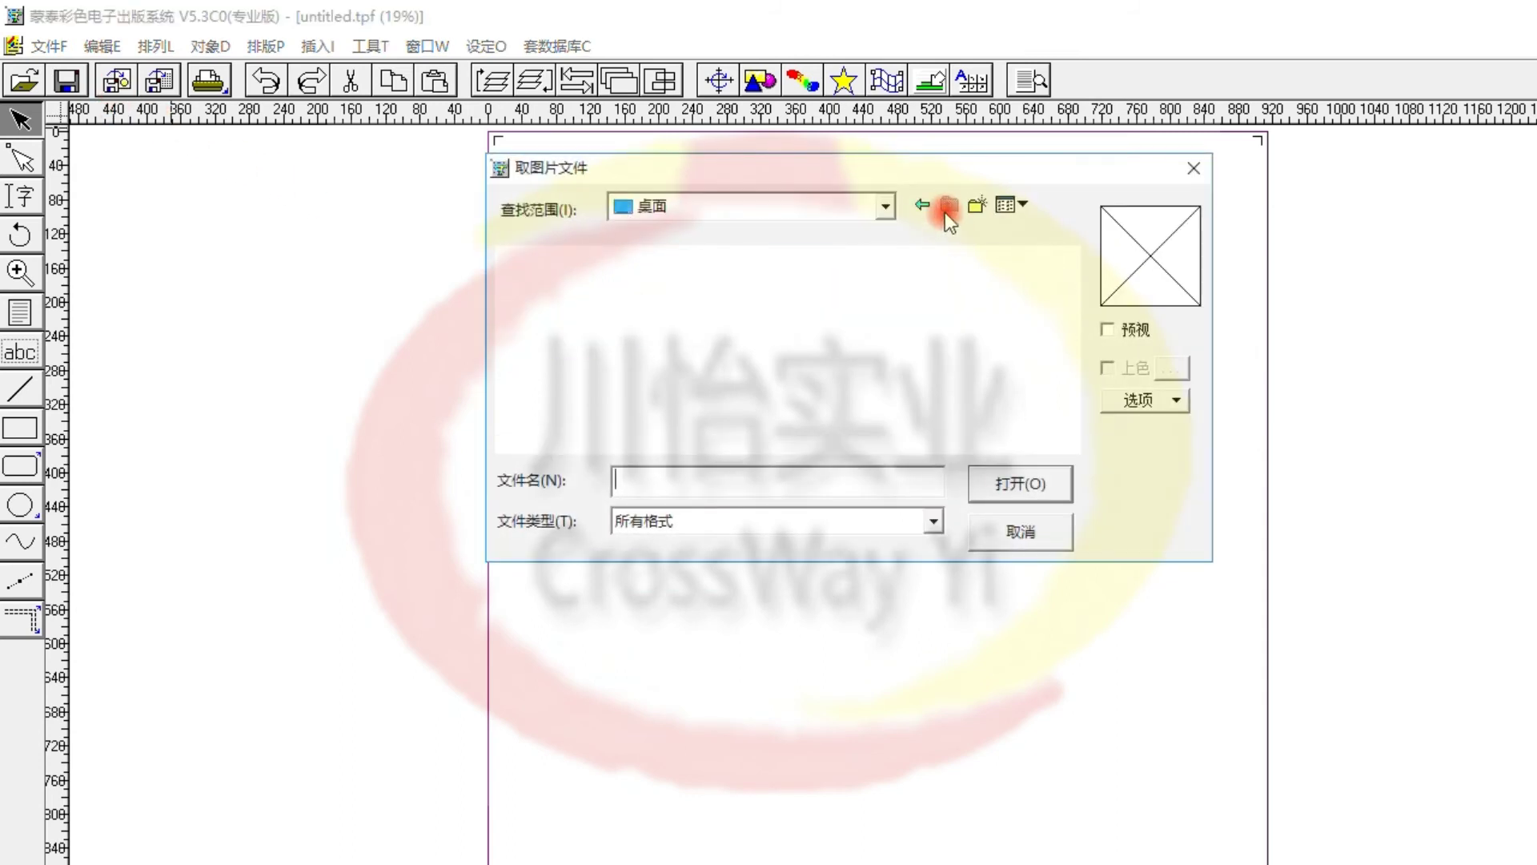
pyautogui.scroll(-2, 856, 372)
pyautogui.scroll(-2, 855, 371)
pyautogui.click(905, 416)
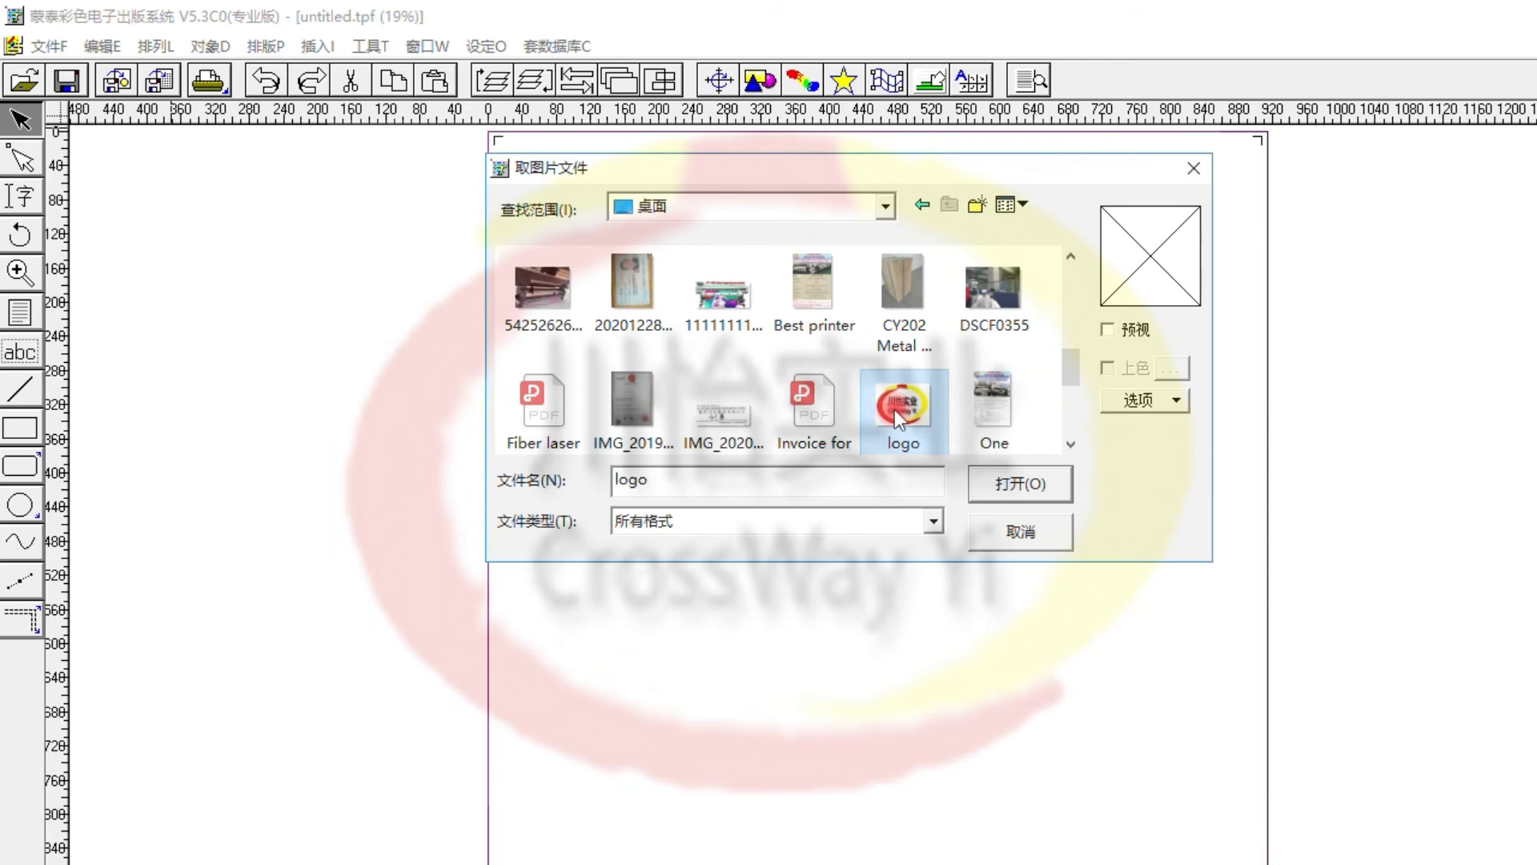
pyautogui.click(1025, 482)
pyautogui.click(882, 277)
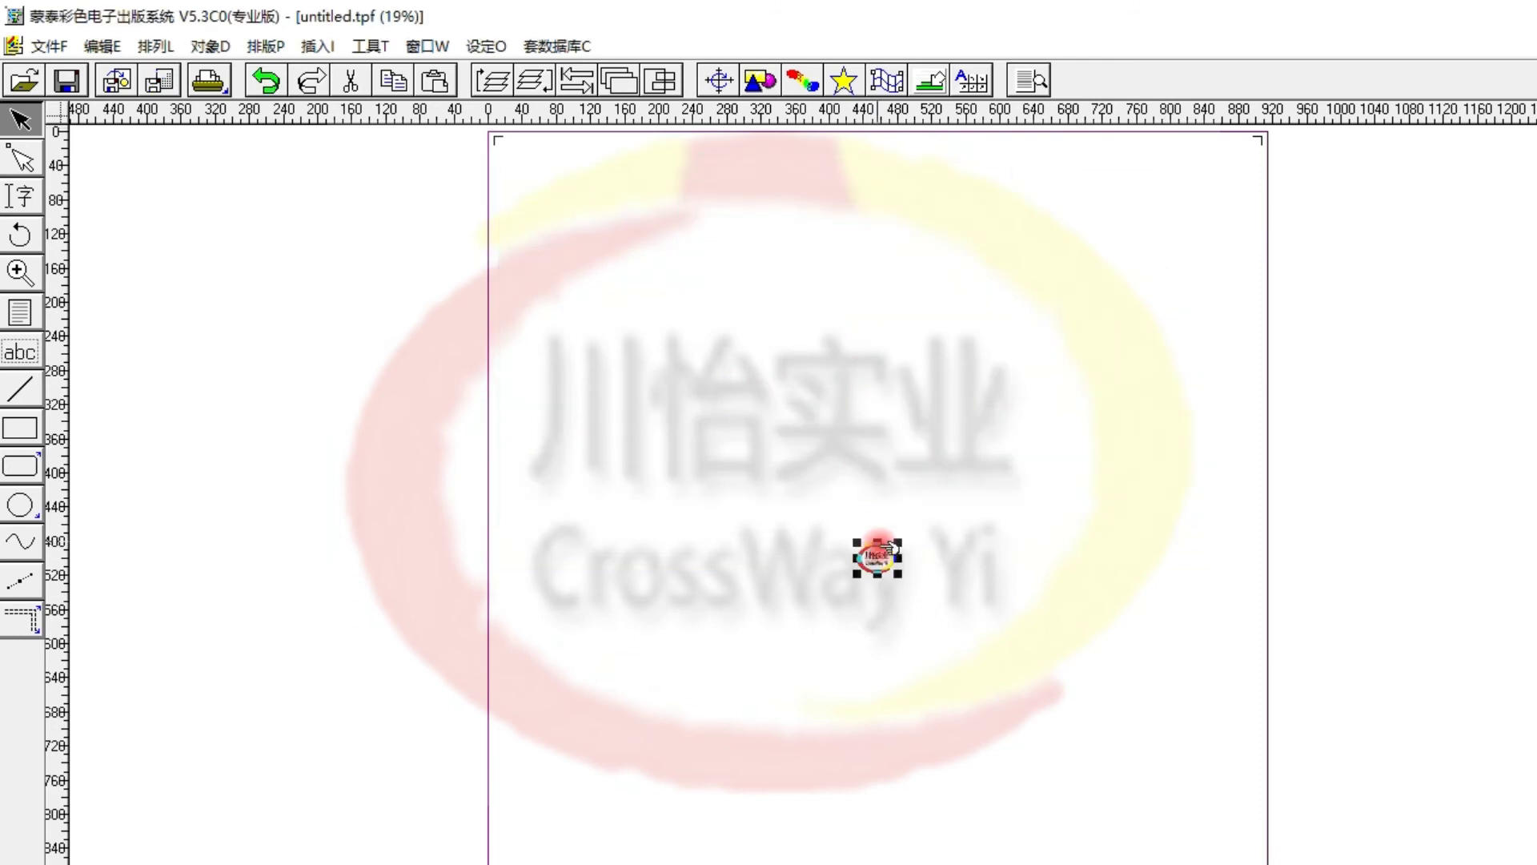
# Enlarge the logo's picture frame to about 200 mm wide, keeping its proportions, and move it to the page's upper-left corner.
pyautogui.rightClick(884, 556)
pyautogui.click(932, 573)
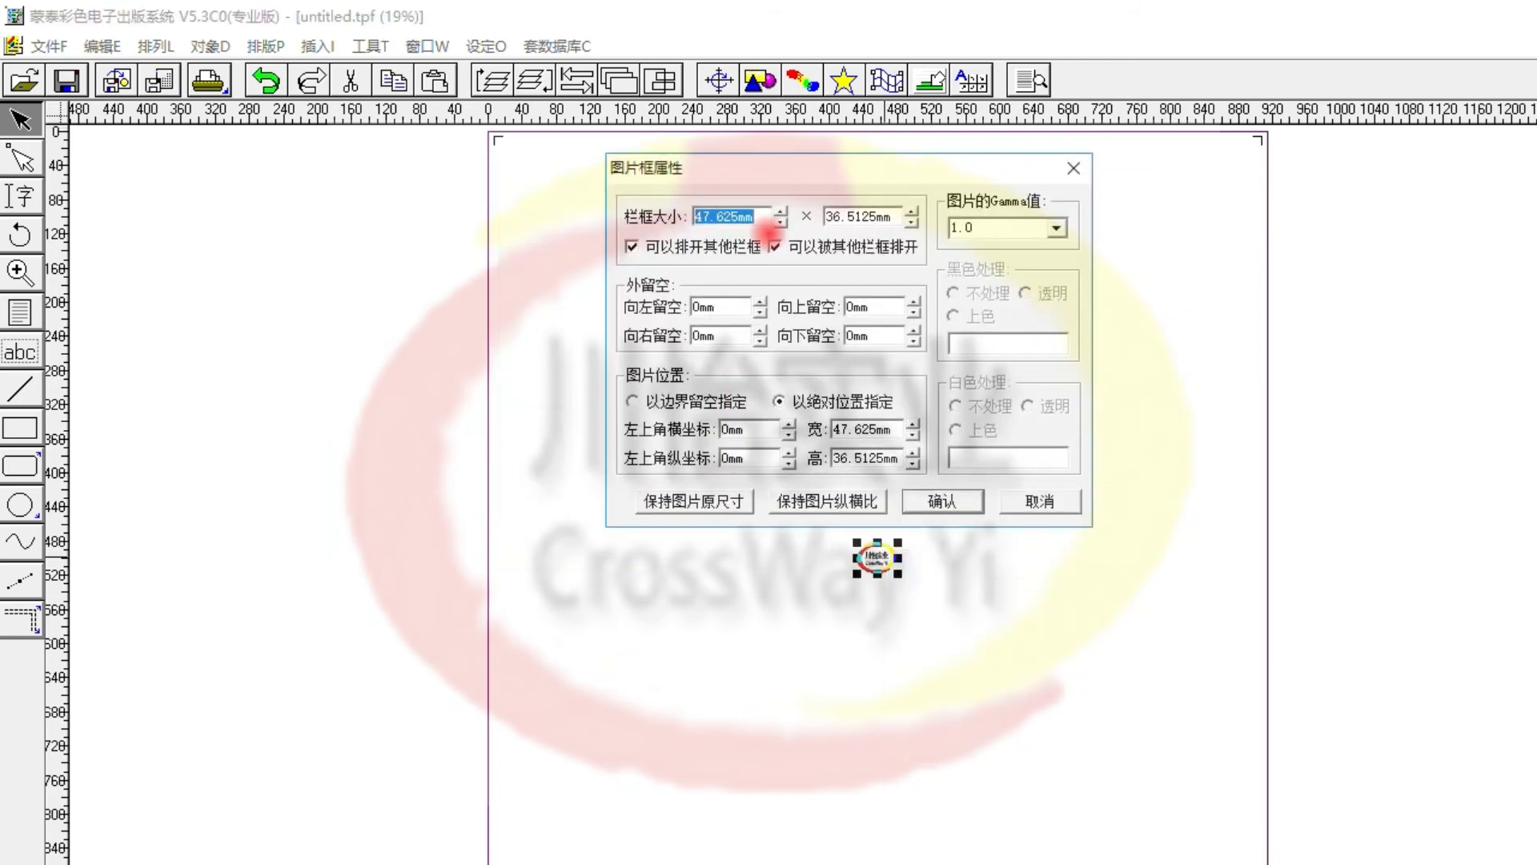
pyautogui.click(938, 502)
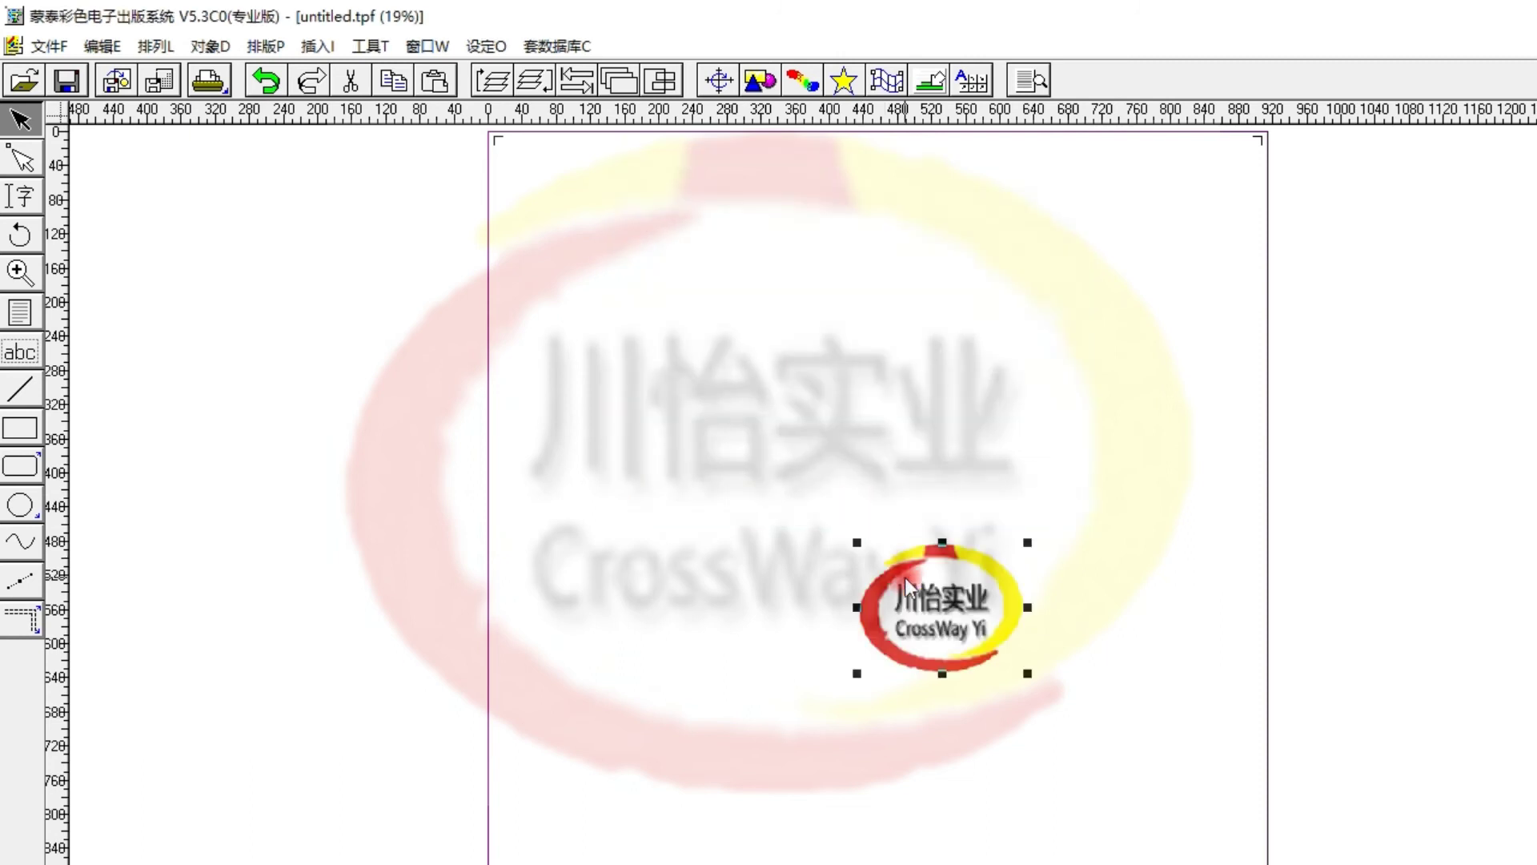
pyautogui.moveTo(906, 578); pyautogui.dragTo(541, 174)
# Print the page on the xindeli printer, with the paper size set automatically to the user-defined 914 x 1000 mm.
pyautogui.click(218, 85)
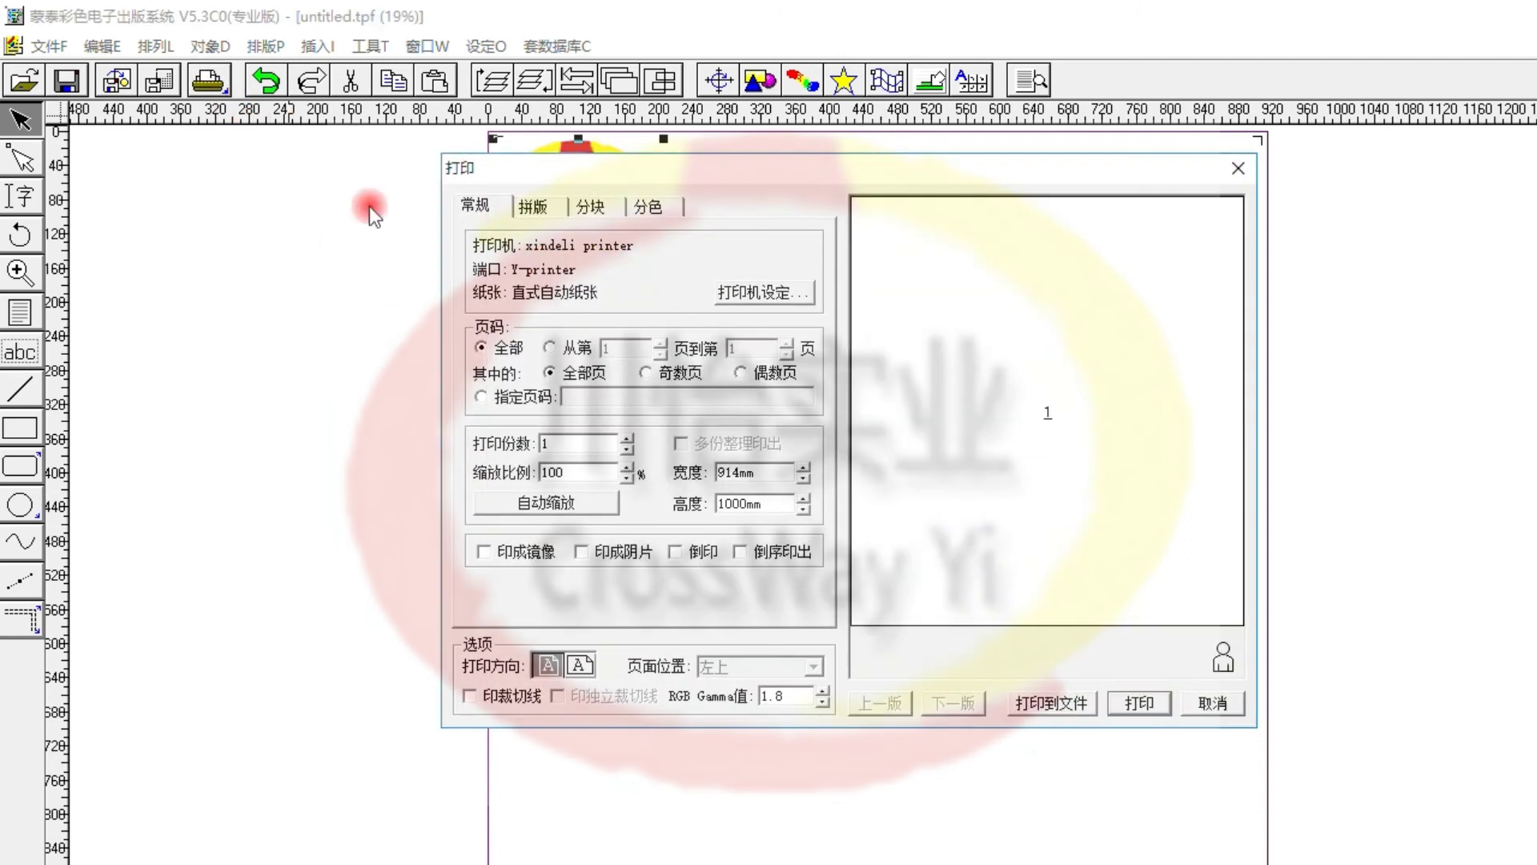
pyautogui.click(769, 294)
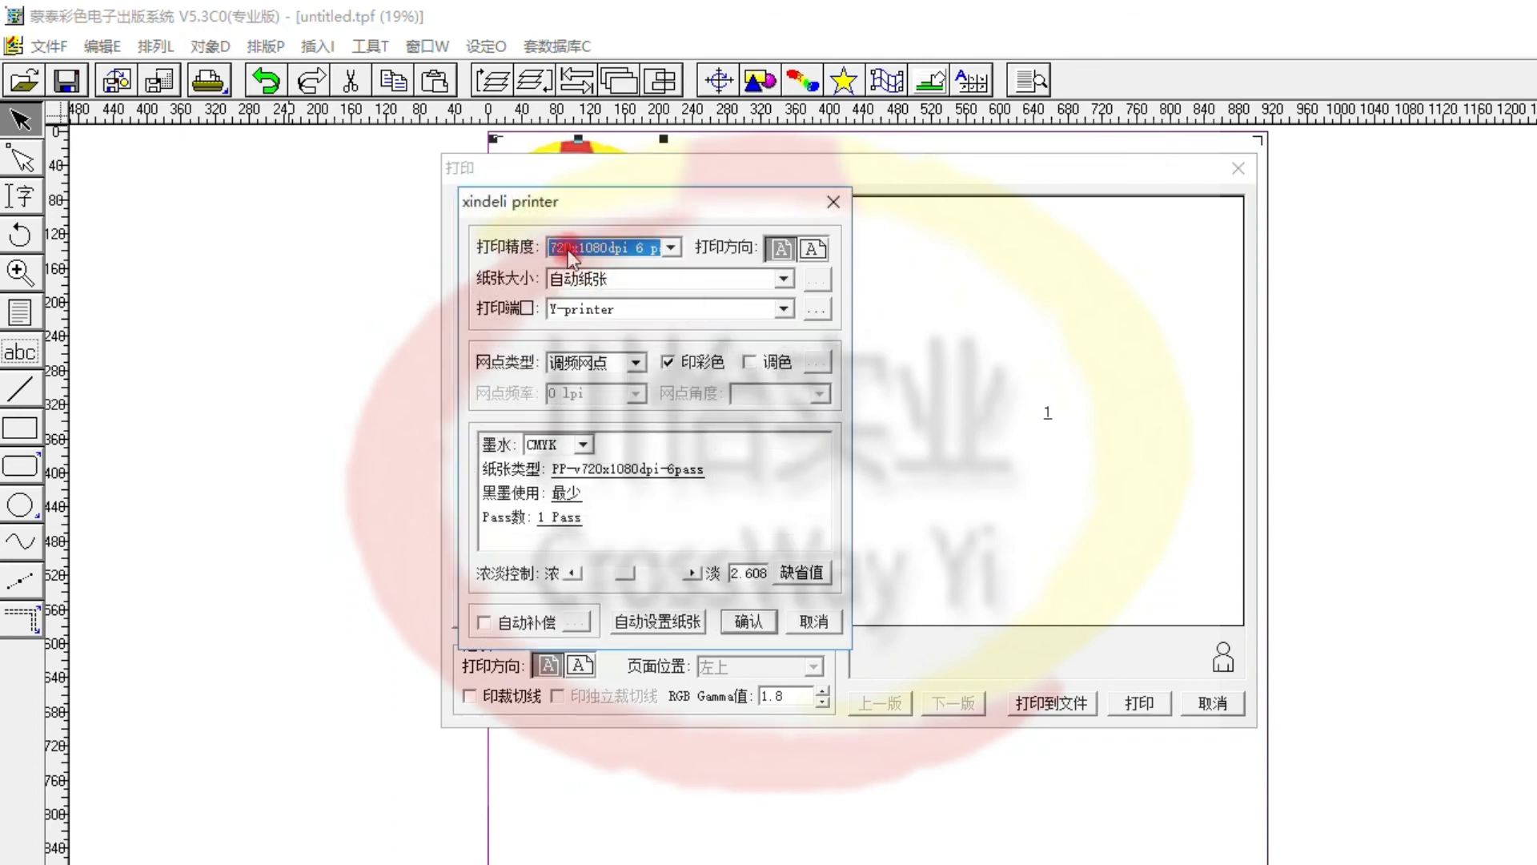
pyautogui.click(633, 622)
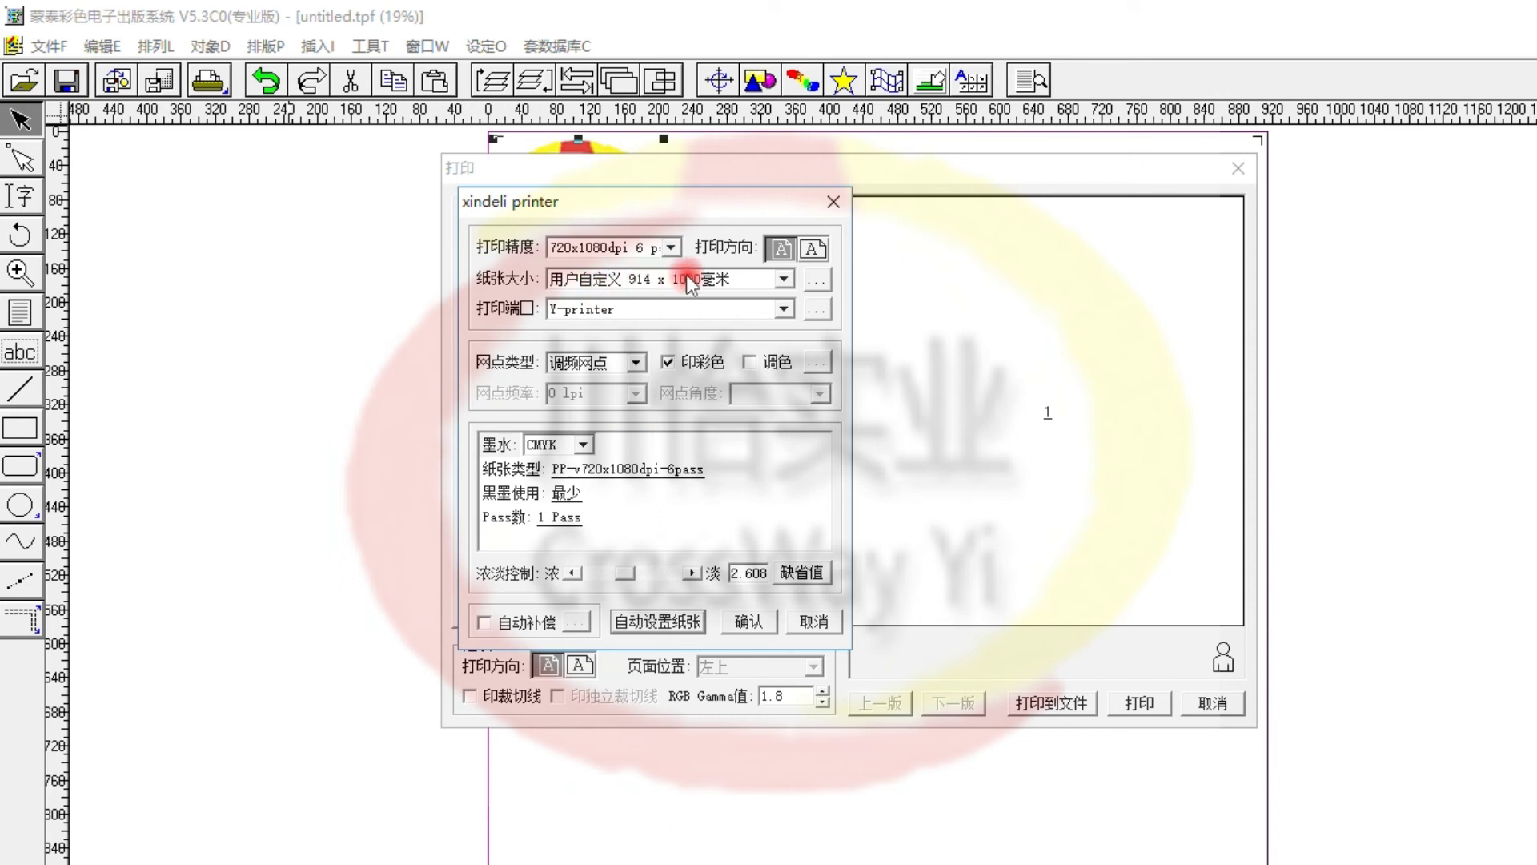
pyautogui.click(733, 621)
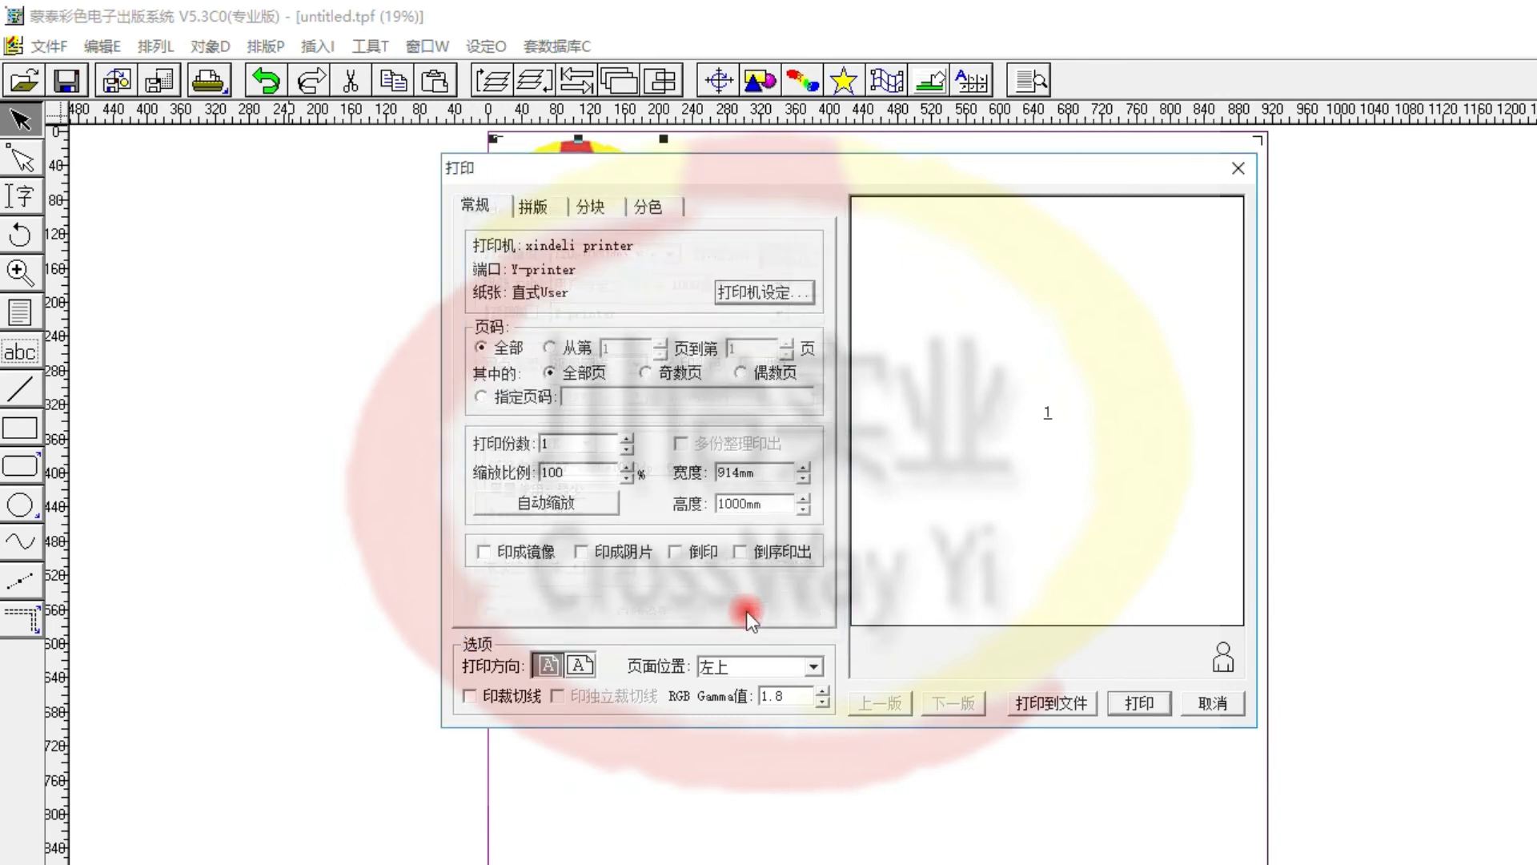
pyautogui.click(1152, 702)
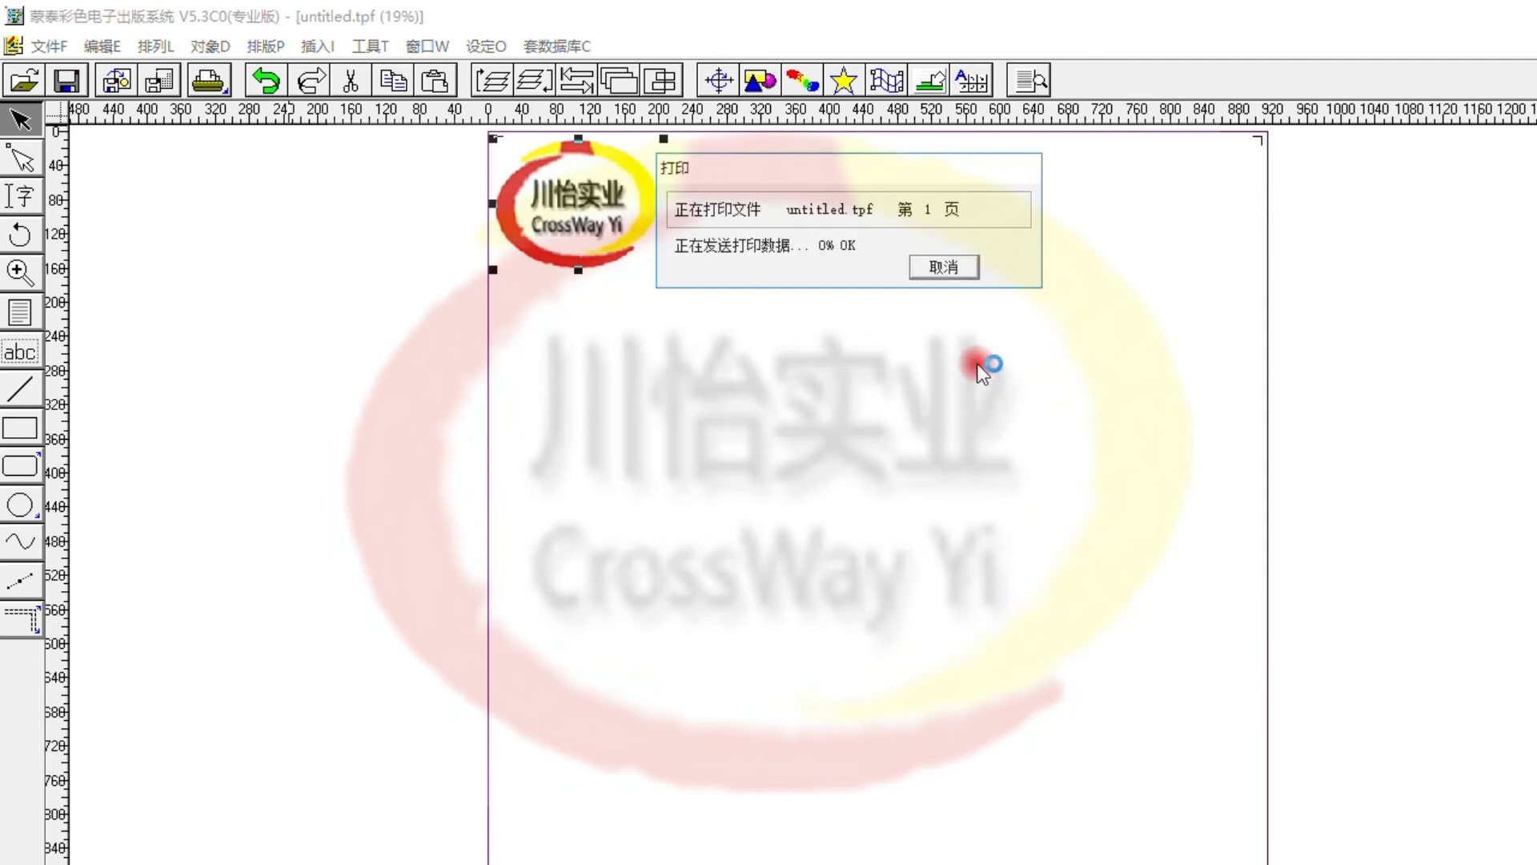